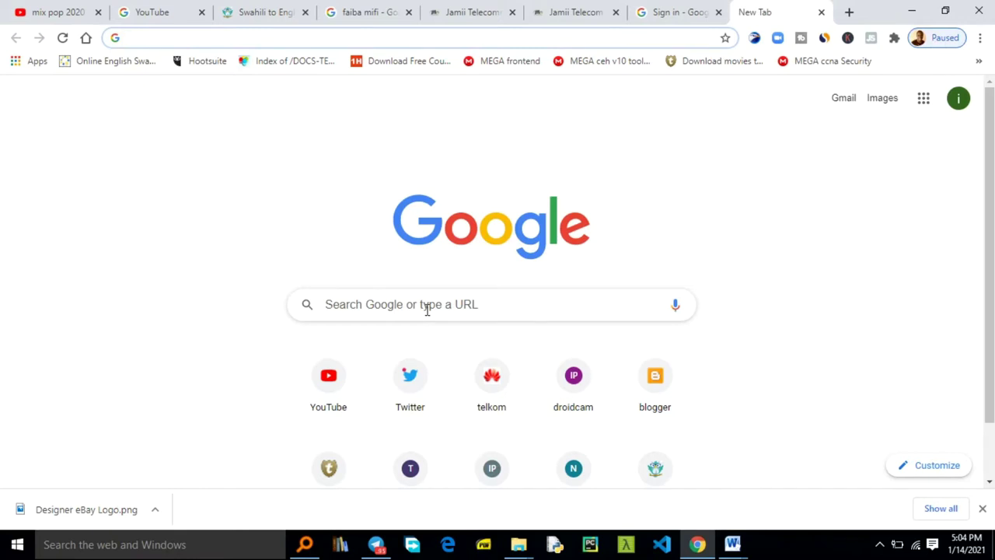
# - Search Google in Chrome for 'faiba mifi'
pyautogui.click(427, 309)
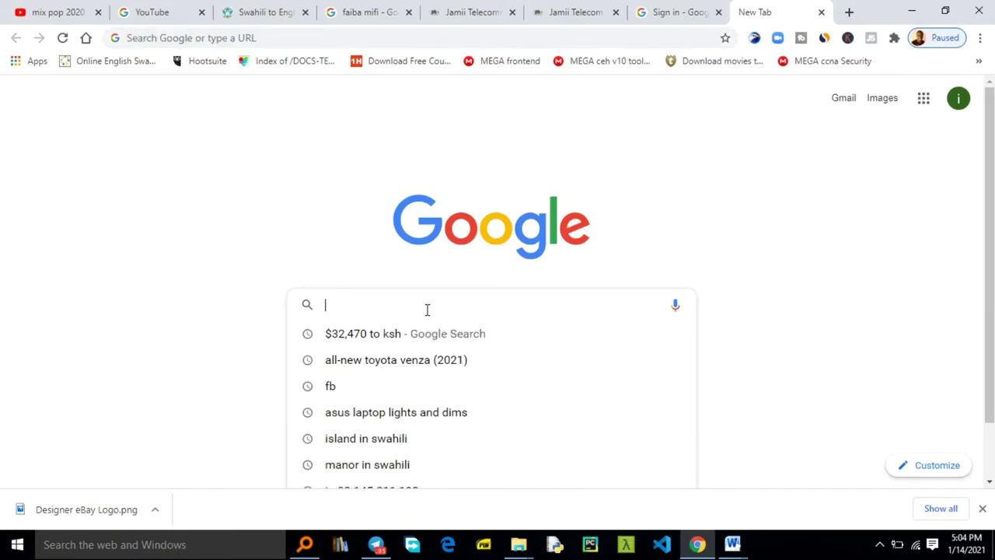
pyautogui.write('fai')
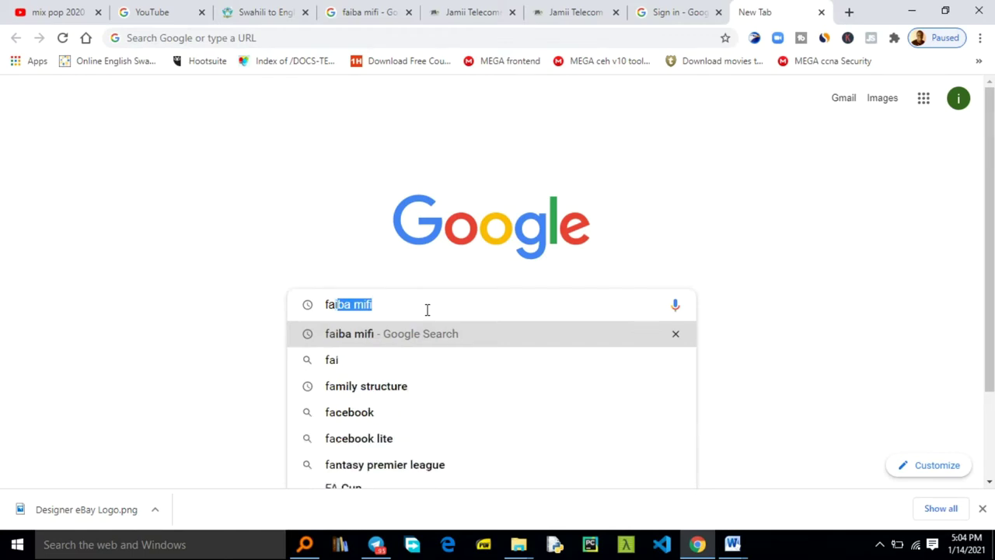
pyautogui.write('ba mi')
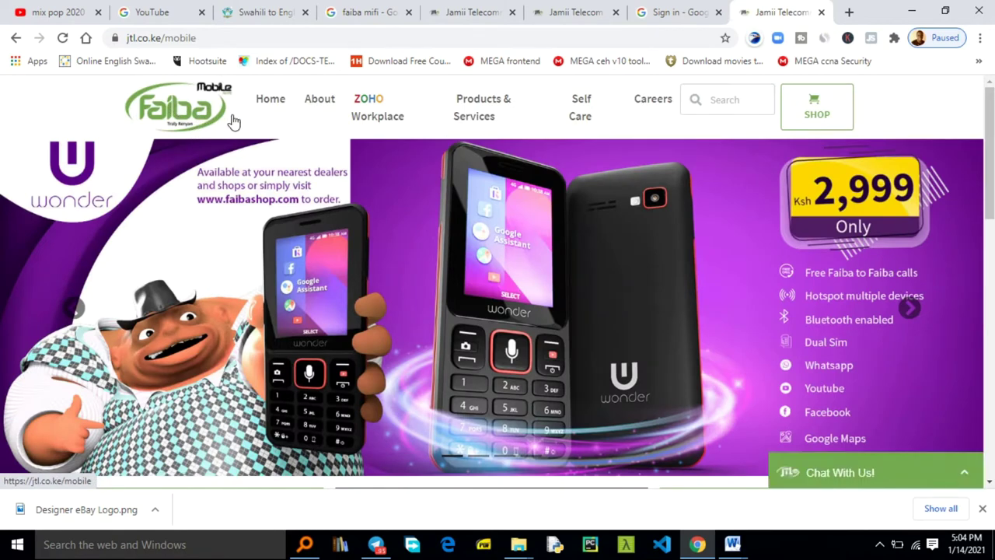
# - Scroll the Faiba Mobile home page past the carousel to the Data Plans, Devices and Shop Locator cards
pyautogui.scroll(-1, 294, 176)
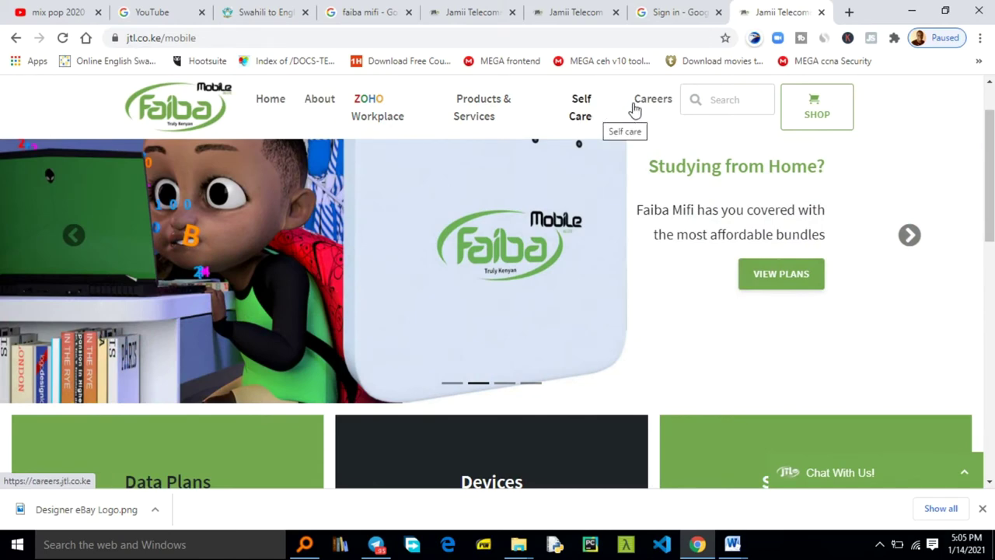
pyautogui.scroll(-2, 587, 217)
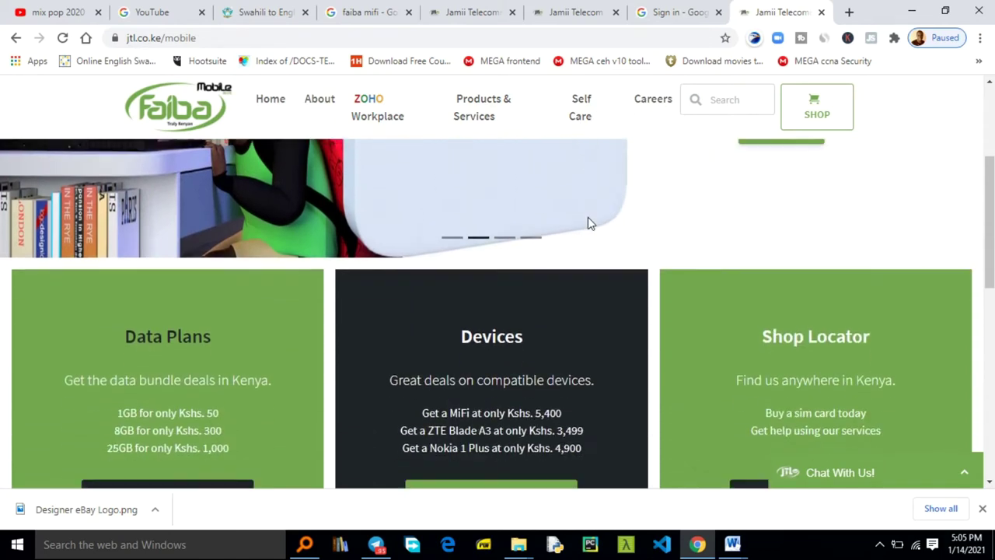
pyautogui.scroll(2, 587, 217)
pyautogui.scroll(-2, 481, 218)
pyautogui.scroll(-1, 480, 223)
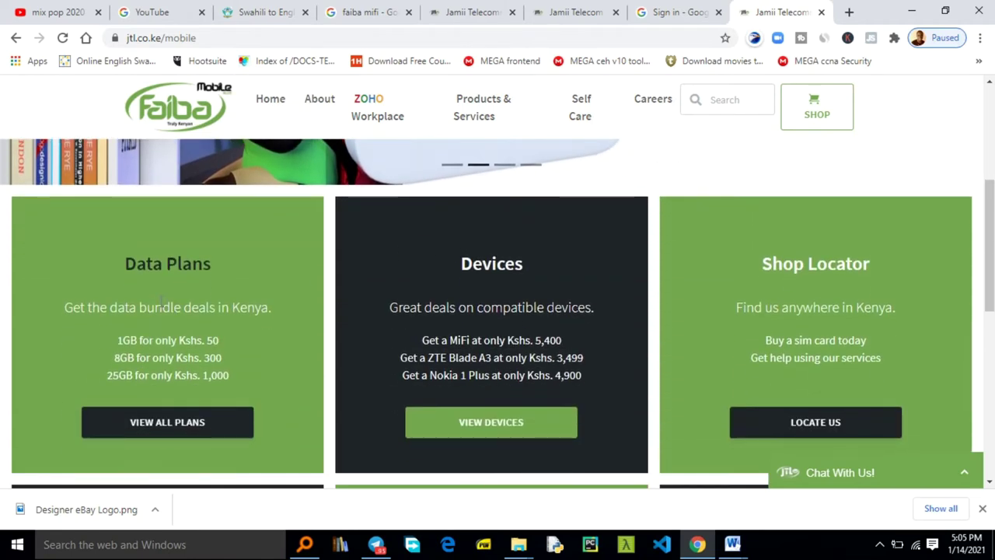
pyautogui.scroll(4, 470, 288)
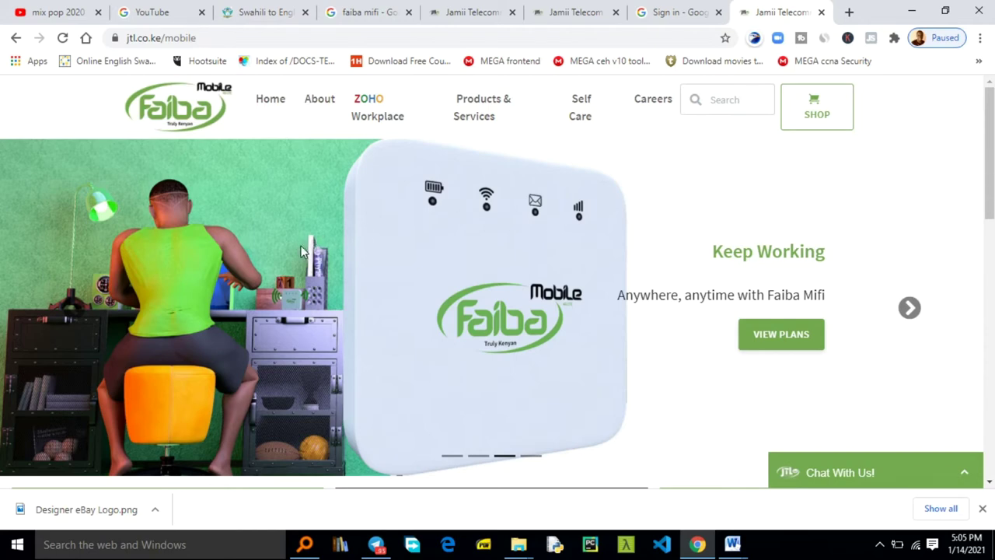
pyautogui.scroll(-2, 301, 288)
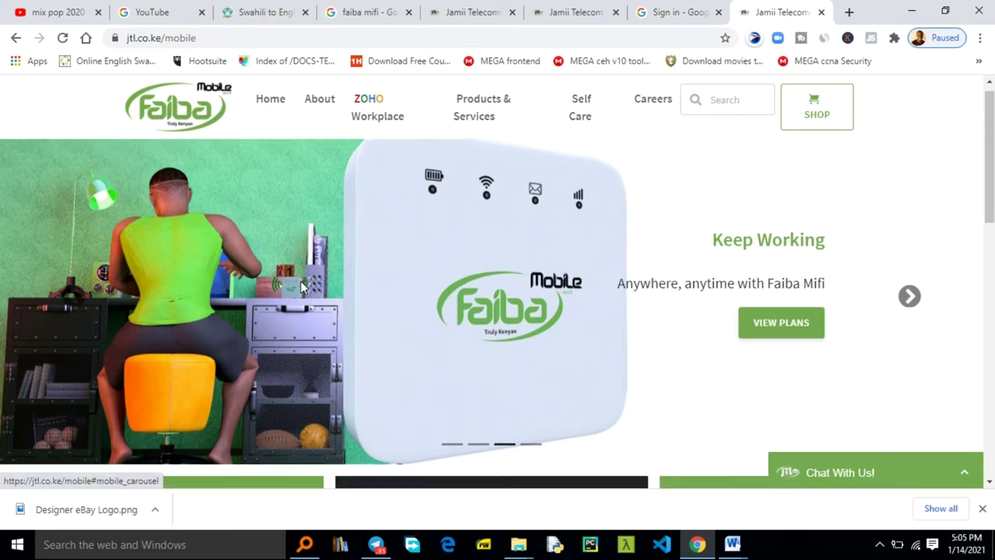
pyautogui.scroll(-2, 302, 288)
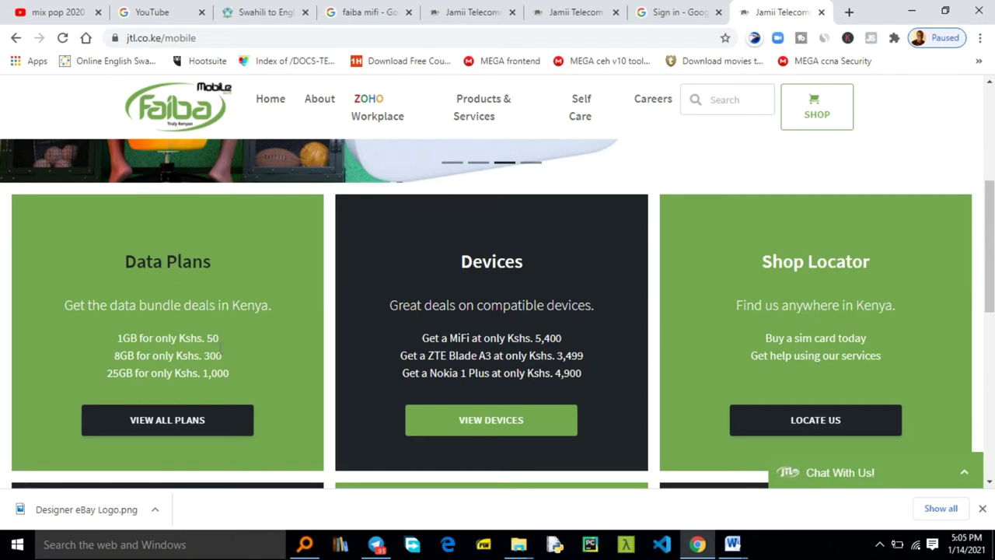
pyautogui.scroll(-1, 222, 352)
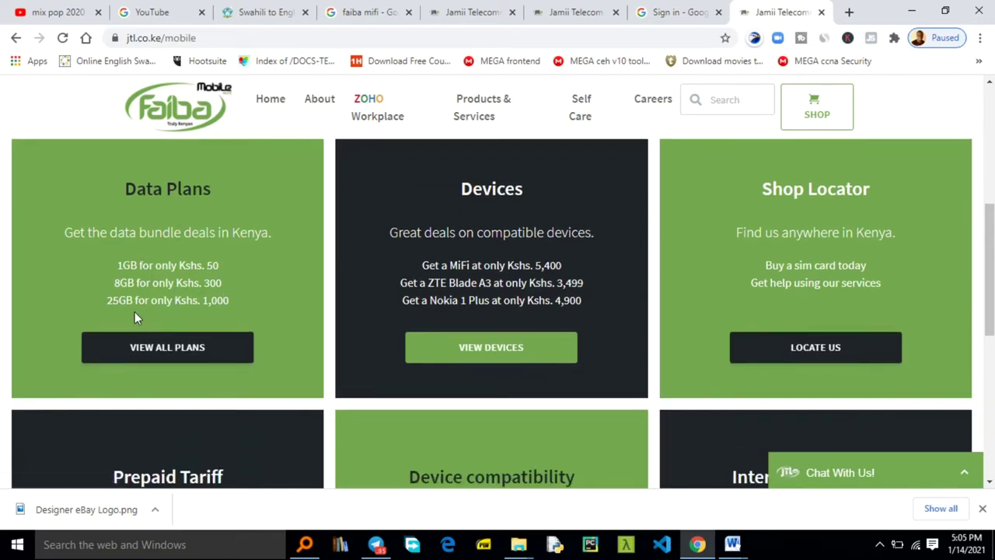
pyautogui.scroll(-1, 135, 311)
pyautogui.scroll(1, 247, 238)
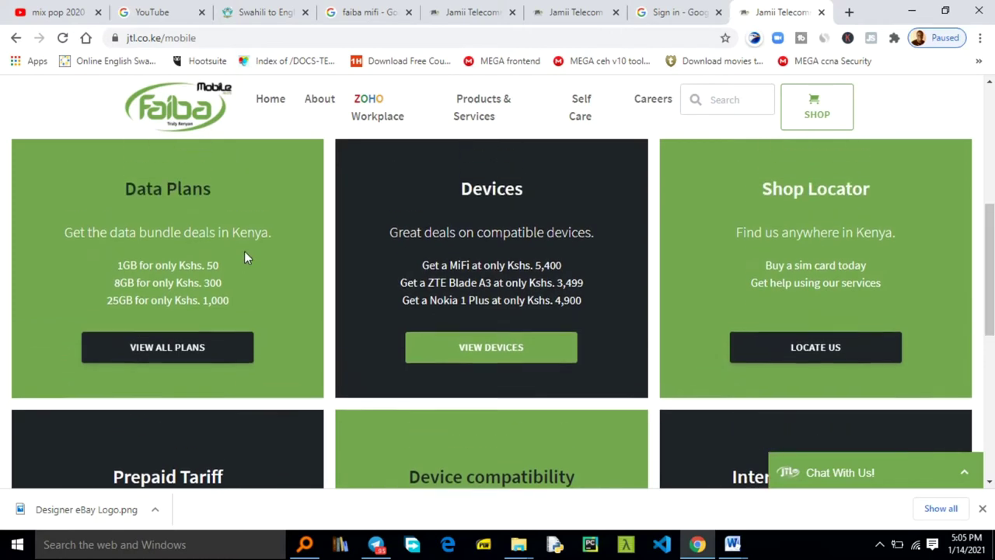
# - Open all plans and highlight the 1 GB Ksh 50 bundle and the 8 GB bundle
pyautogui.click(206, 350)
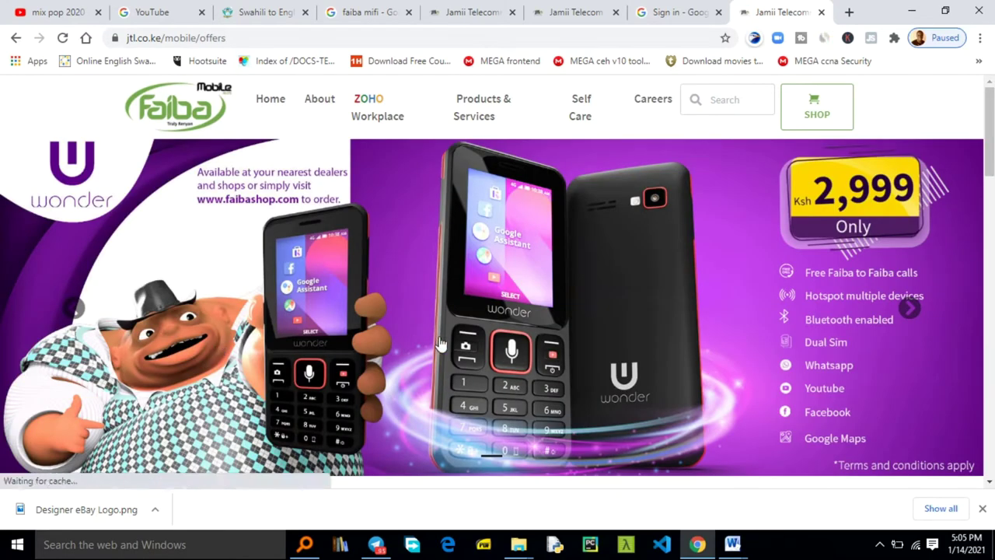
pyautogui.scroll(-5, 442, 343)
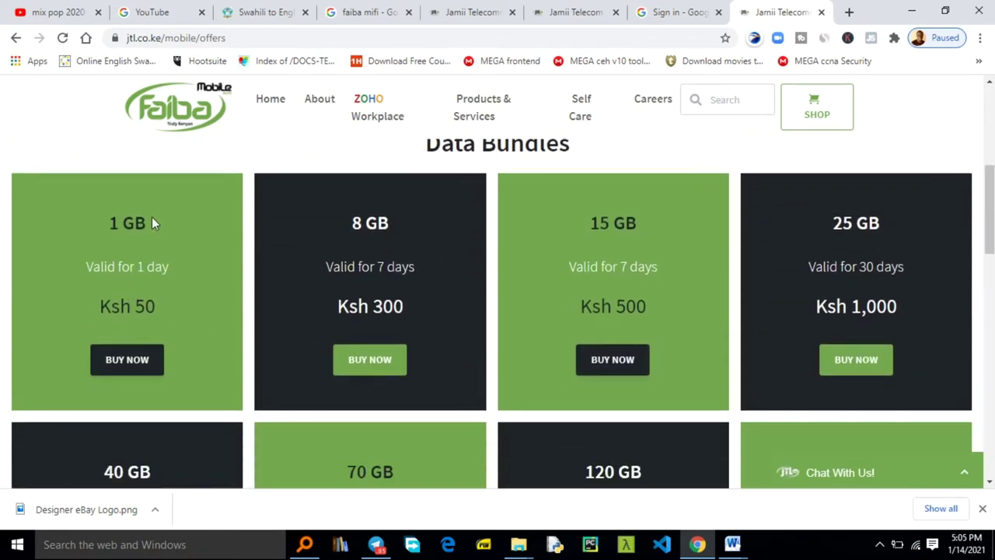
pyautogui.moveTo(122, 224); pyautogui.dragTo(101, 225)
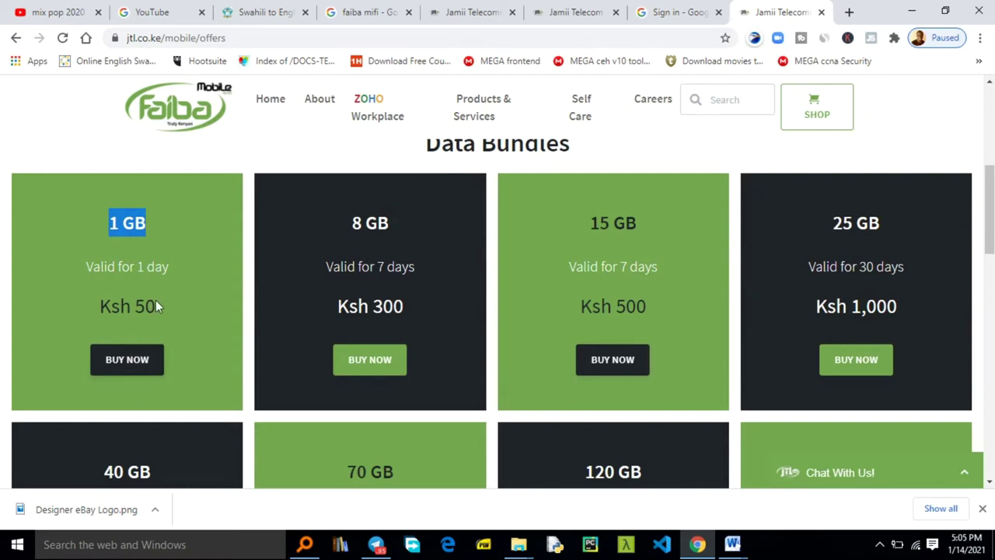
pyautogui.moveTo(156, 306); pyautogui.dragTo(94, 311)
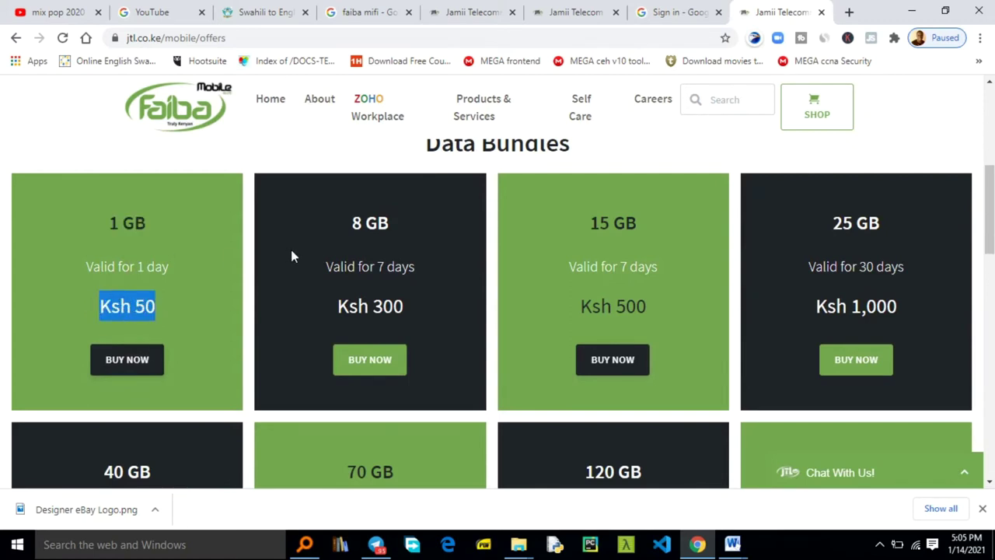
pyautogui.moveTo(414, 227); pyautogui.dragTo(367, 224)
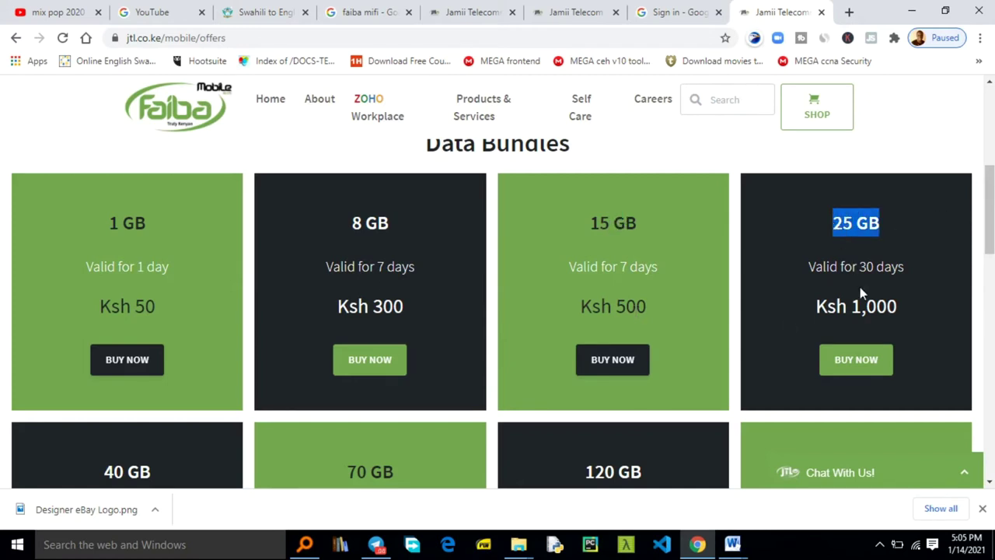
# - Scroll through the Data Bundles and Mobile Plans listings on the offers page
pyautogui.scroll(-1, 861, 291)
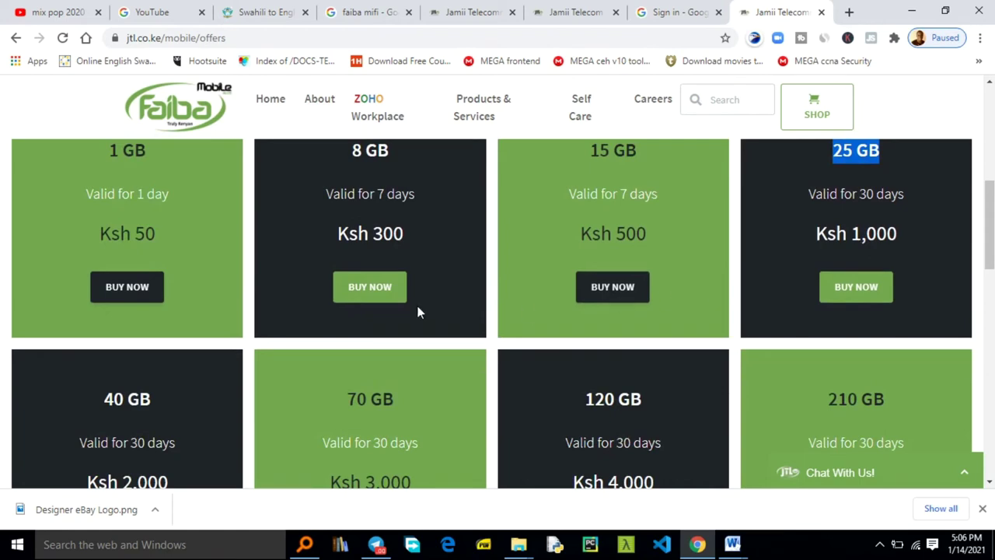
pyautogui.scroll(-1, 250, 331)
pyautogui.scroll(-1, 119, 348)
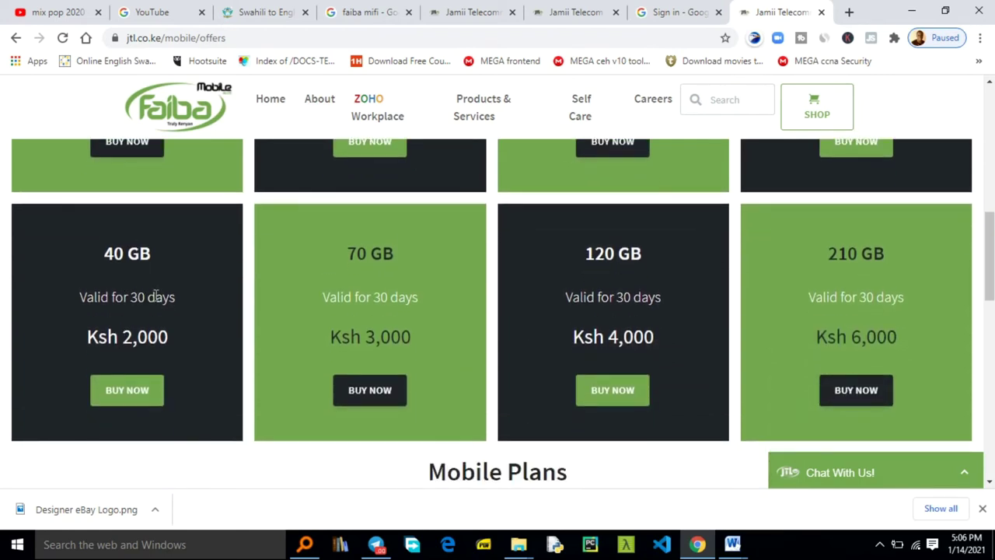
pyautogui.scroll(-1, 384, 330)
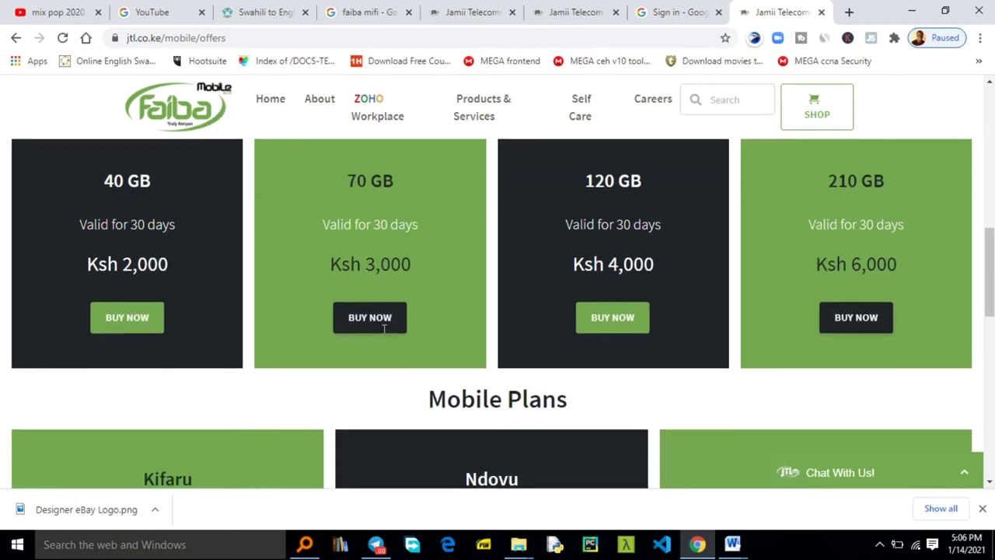
pyautogui.scroll(1, 786, 328)
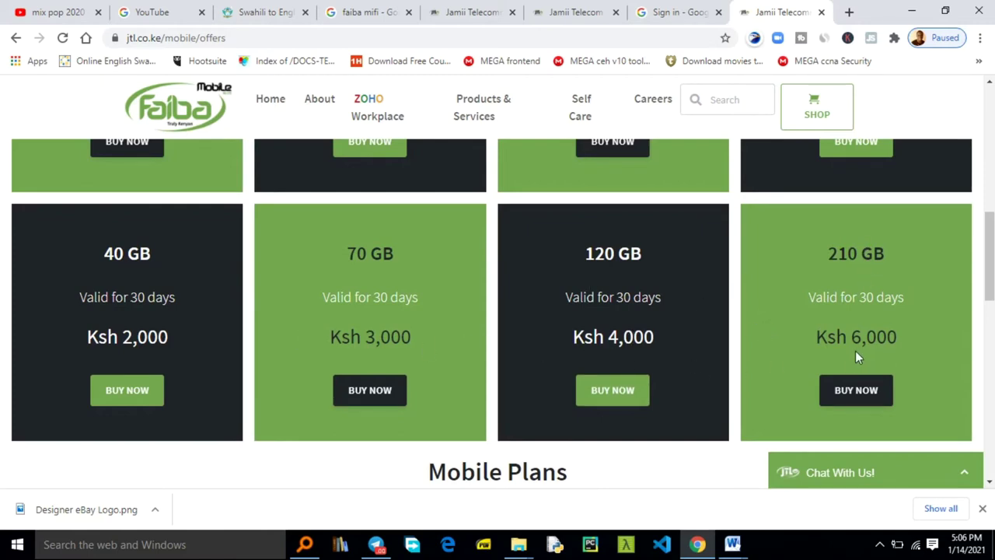
pyautogui.scroll(-1, 855, 356)
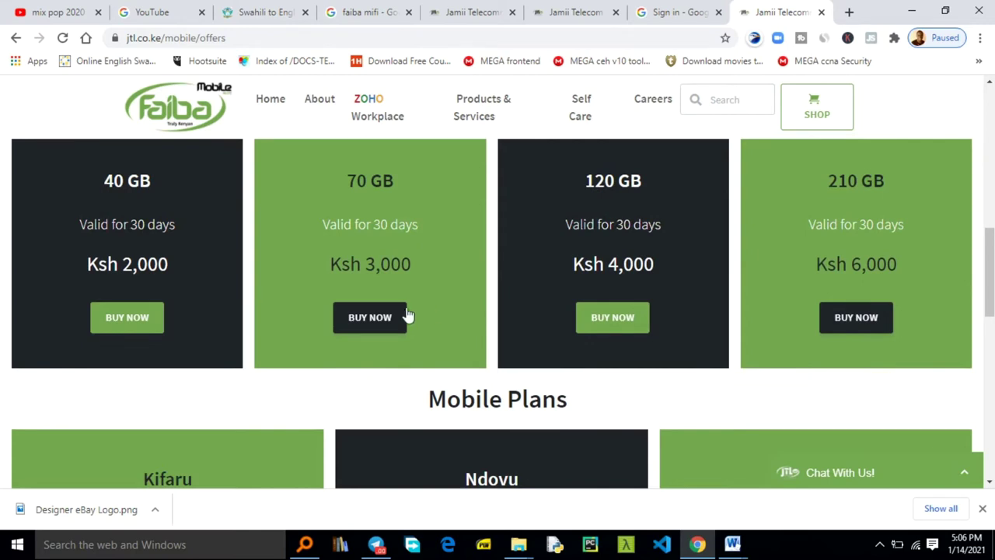
pyautogui.scroll(-1, 384, 333)
pyautogui.scroll(-2, 357, 331)
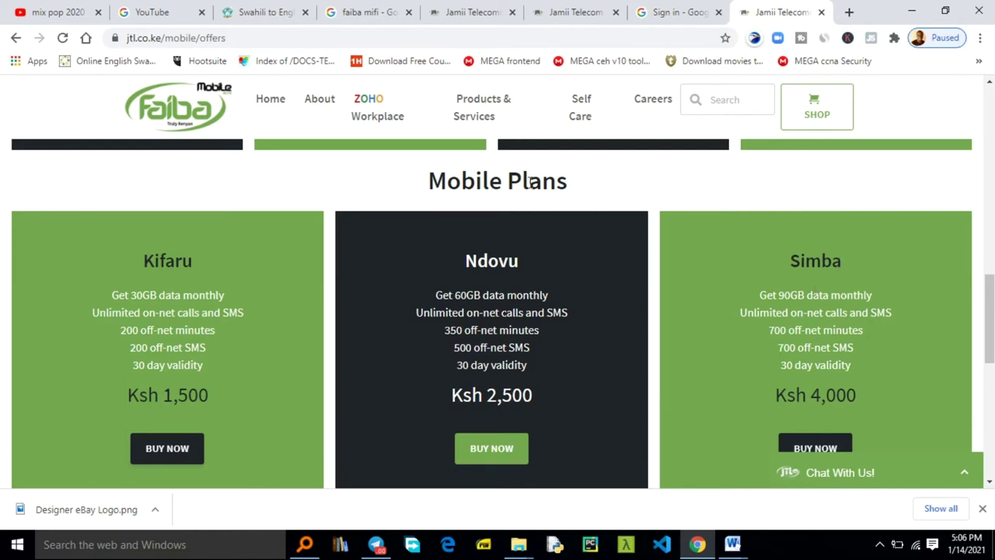
pyautogui.scroll(-2, 636, 261)
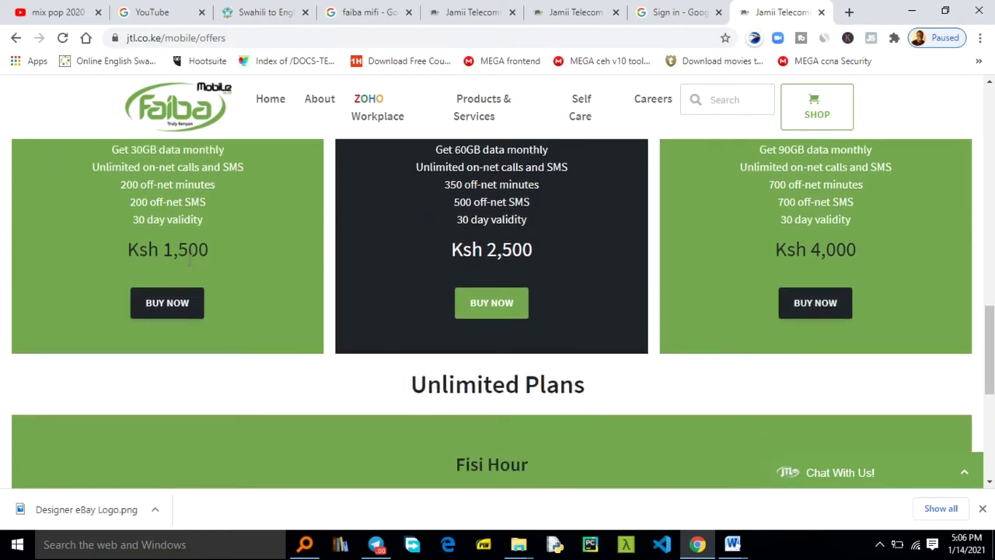
pyautogui.scroll(1, 168, 263)
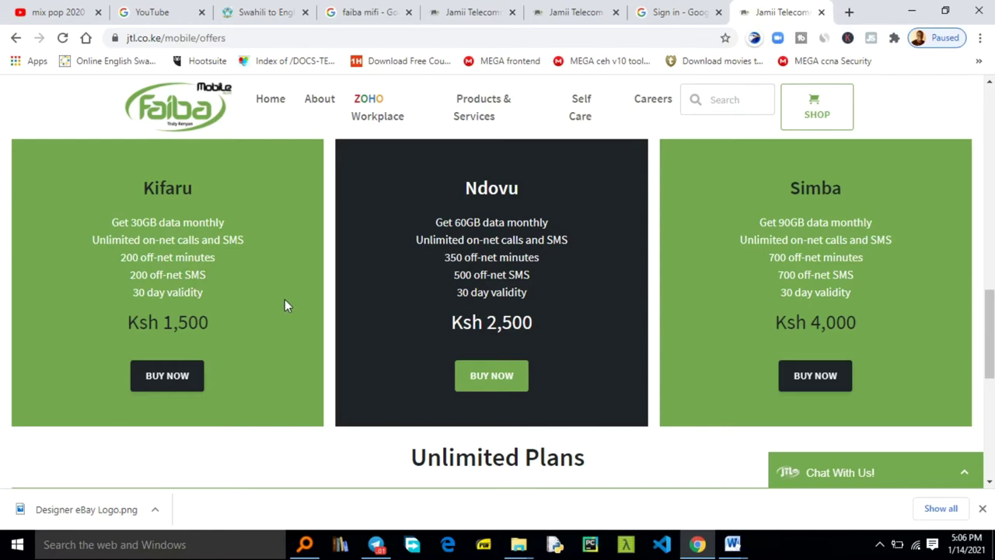
# - Highlight the Kifaru plan's 30 day validity, then return to the top of the page
pyautogui.moveTo(204, 292); pyautogui.dragTo(147, 292)
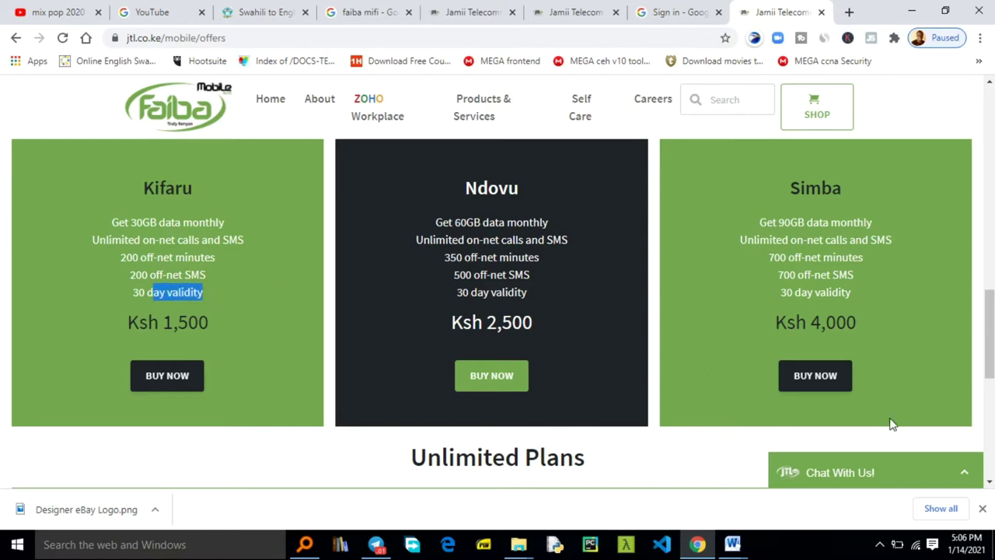
pyautogui.scroll(1, 588, 299)
pyautogui.scroll(3, 587, 298)
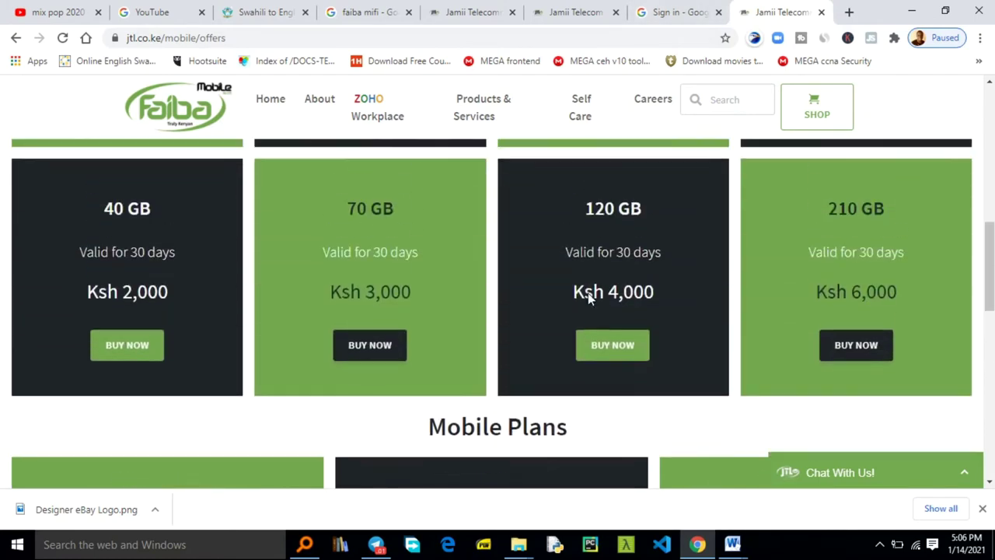
pyautogui.scroll(3, 588, 299)
pyautogui.scroll(2, 587, 298)
pyautogui.scroll(3, 588, 299)
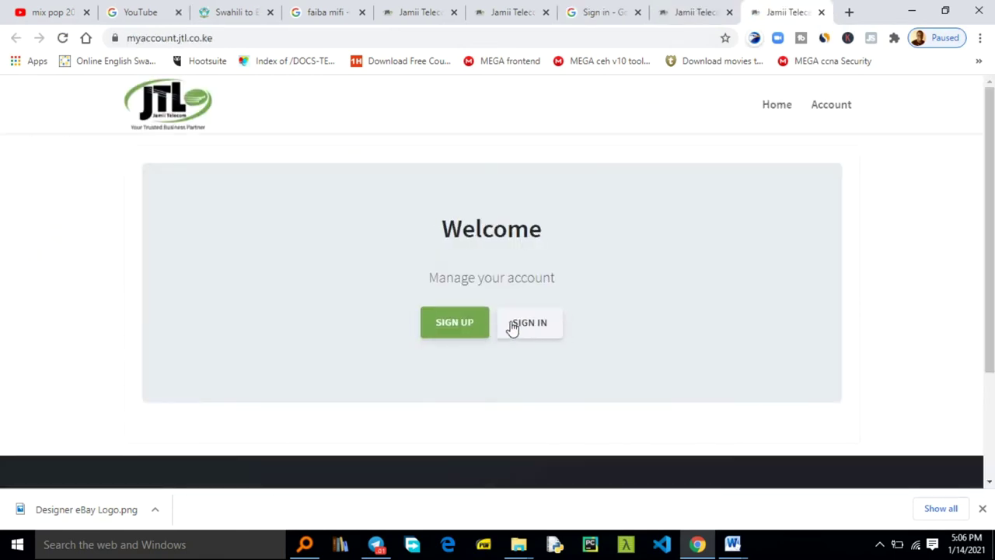
# - Glance over the Account Sign Up form, then return to the Faiba Mobile offers tab
pyautogui.click(469, 332)
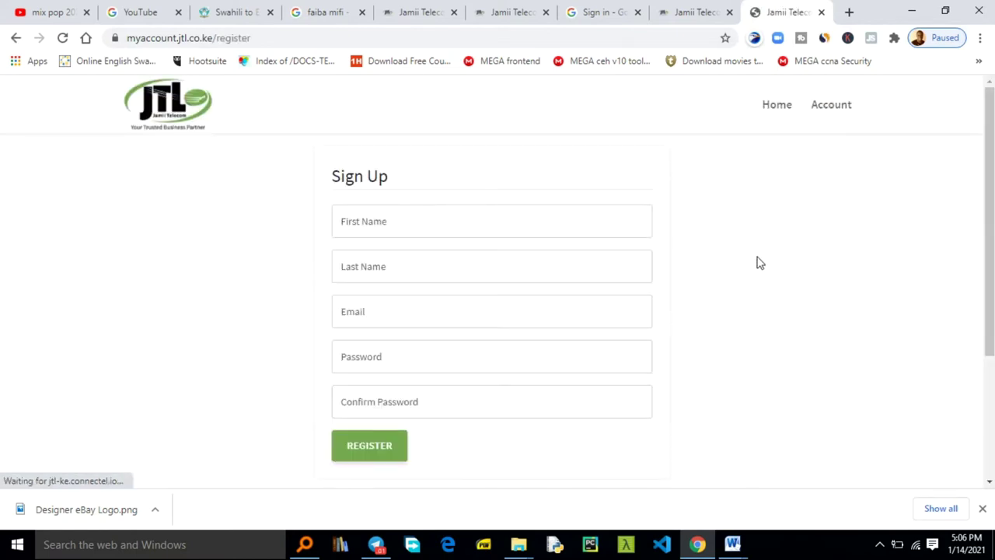
pyautogui.scroll(-1, 496, 271)
pyautogui.scroll(1, 496, 271)
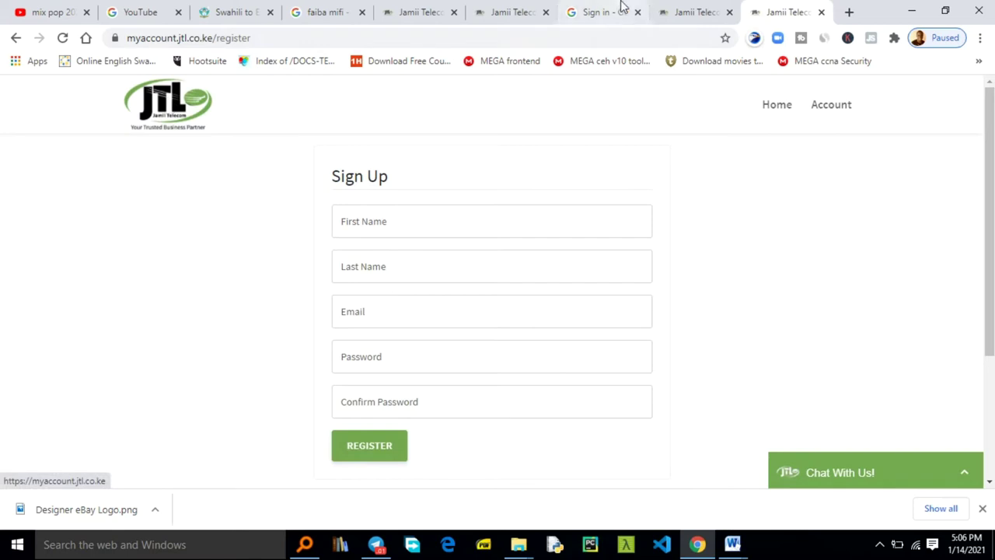
pyautogui.click(420, 11)
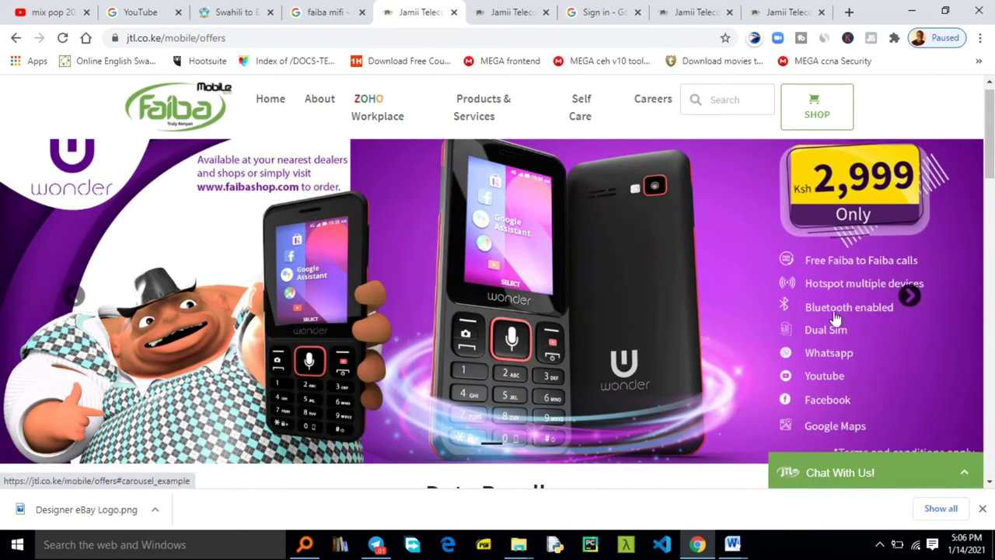
# - Flip the offers banner between the Wonder phone promotion and the Faiba Mobile 4G LTE slide
pyautogui.click(910, 298)
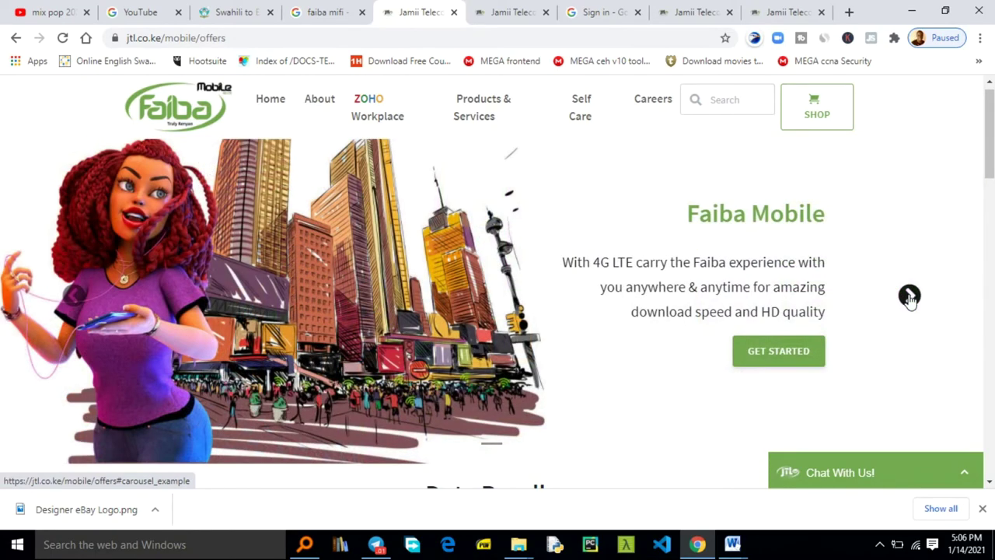
pyautogui.click(910, 298)
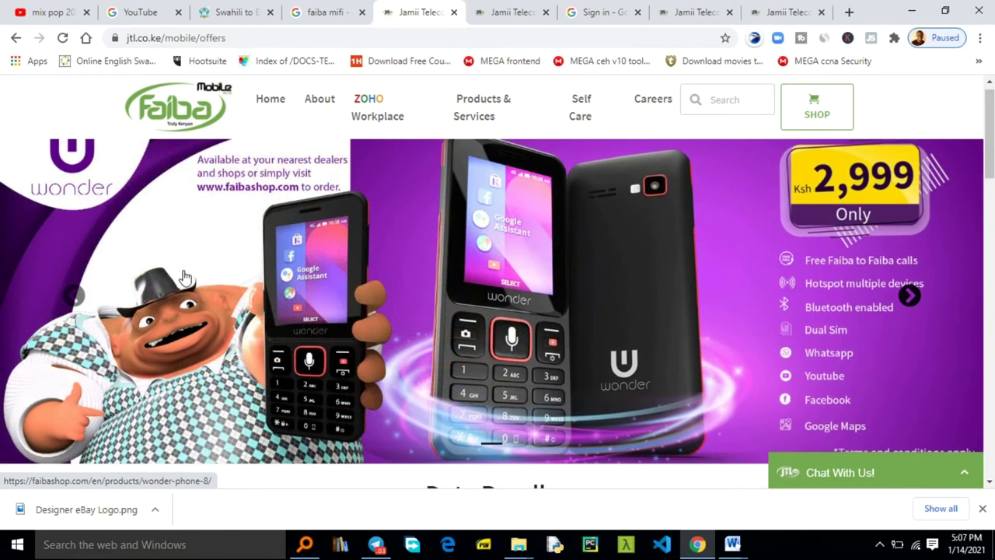
pyautogui.click(72, 303)
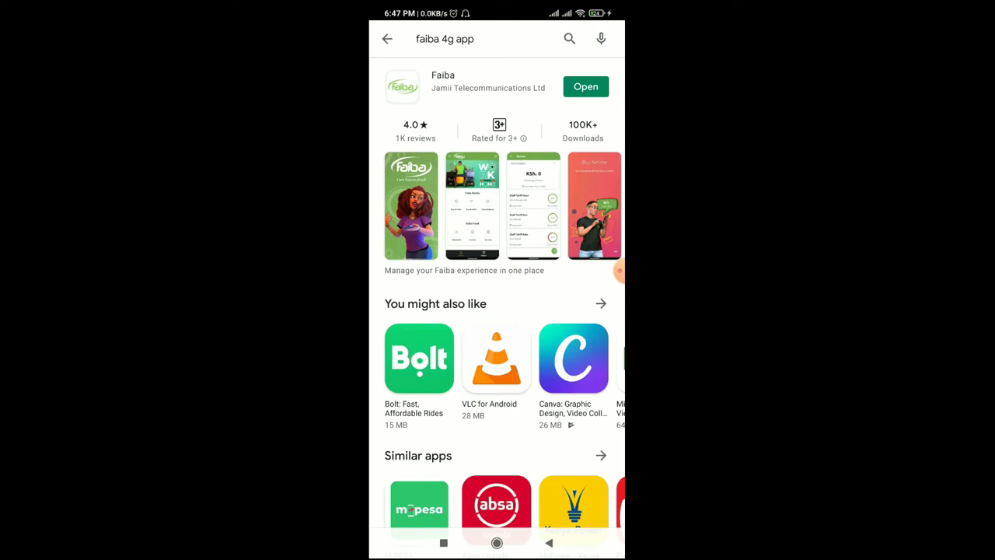
# - Launch Faiba from its Play Store listing and go to the Buy Airtime screen
pyautogui.click(443, 81)
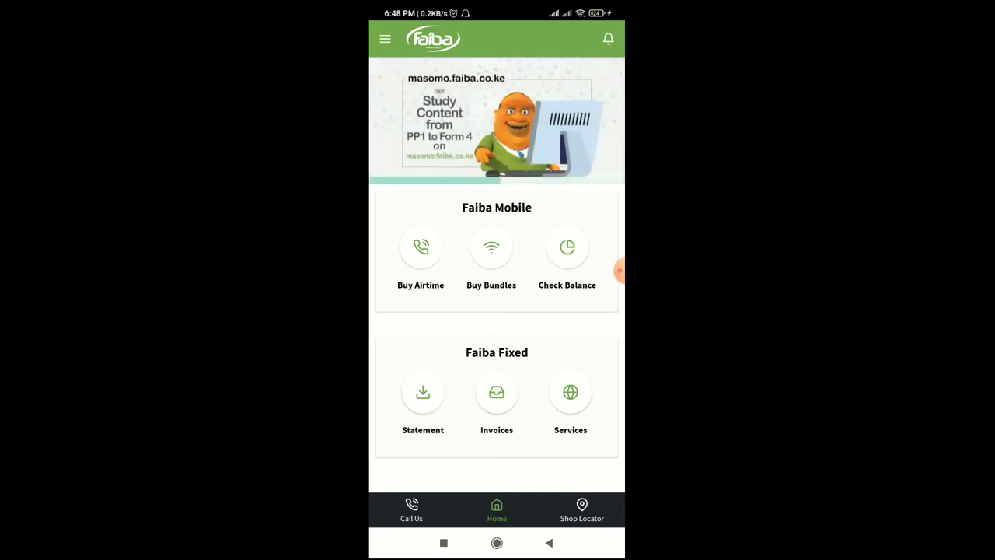
pyautogui.click(421, 246)
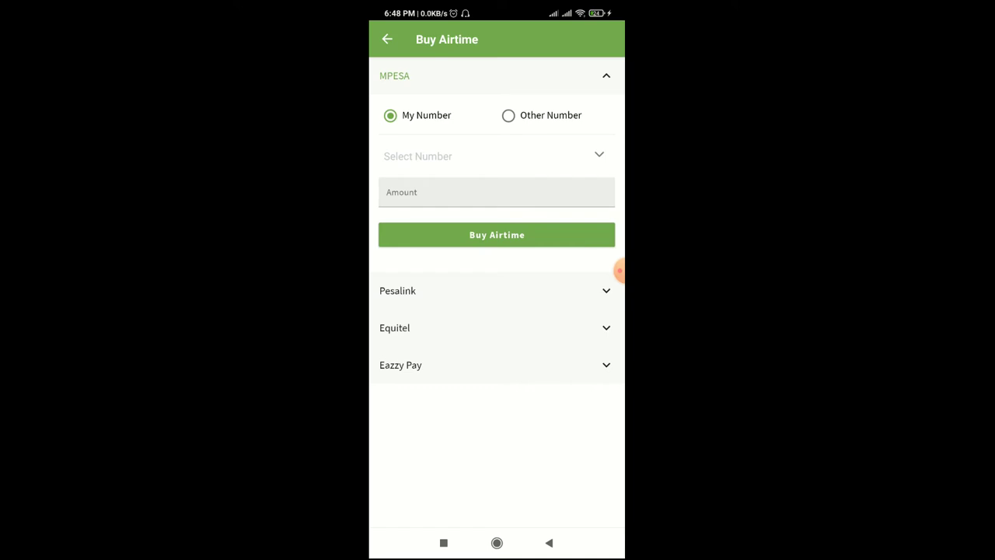
# - Request Ksh 50 of airtime for My Number through MPESA and agree to it
pyautogui.click(496, 156)
pyautogui.click(422, 288)
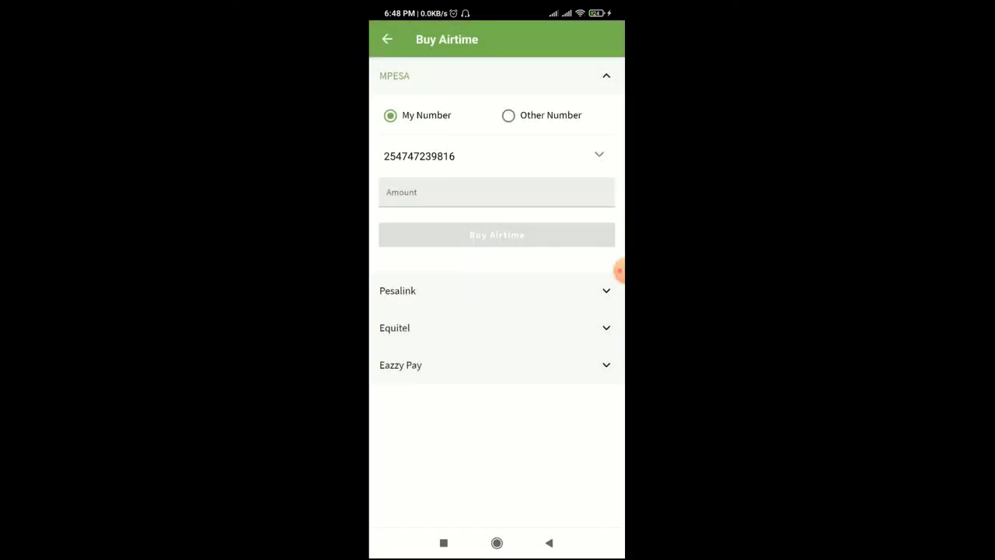
pyautogui.click(497, 192)
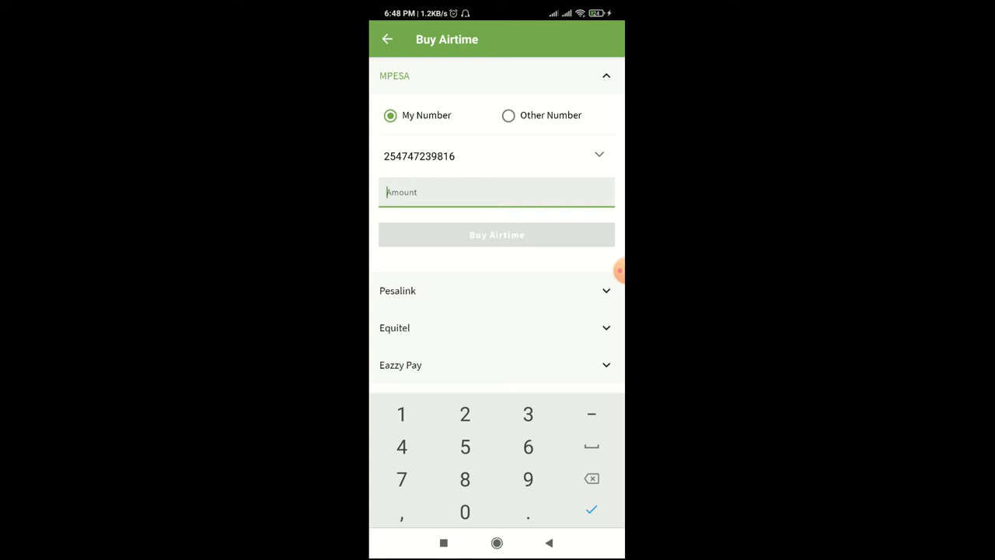
pyautogui.write('5')
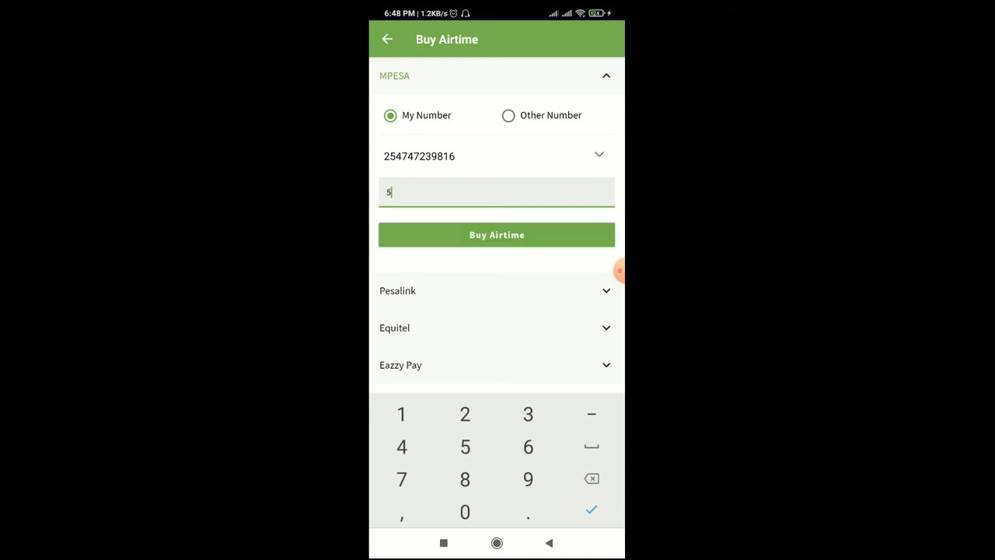
pyautogui.write('0')
pyautogui.click(497, 235)
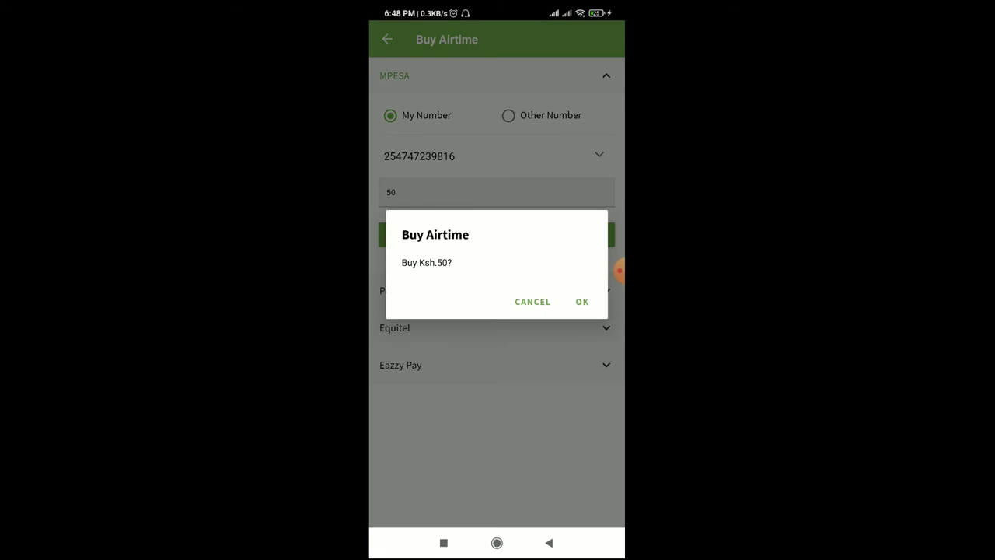
pyautogui.click(582, 301)
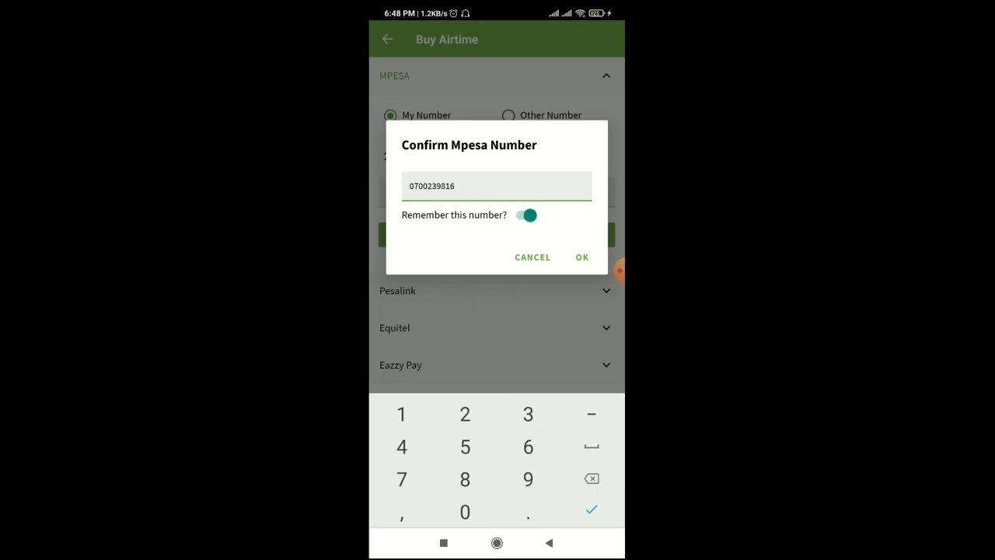
# - Cancel the Confirm Mpesa Number dialog and collapse the MPESA form
pyautogui.press('BackSpace')
pyautogui.press('BackSpace')
pyautogui.press('BackSpace')
pyautogui.press('BackSpace')
pyautogui.click(533, 256)
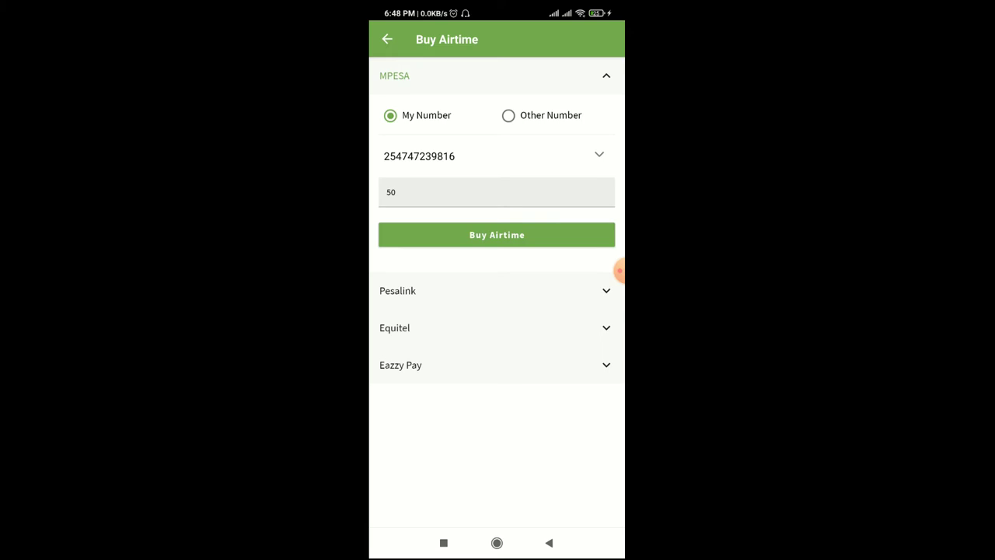
pyautogui.click(482, 76)
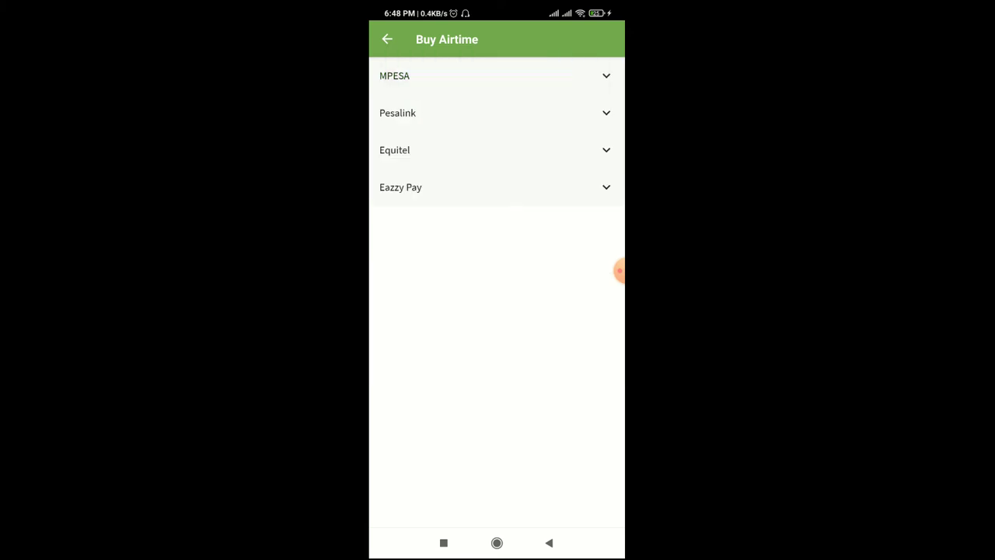
# - Read the Pesalink and Equitel airtime payment instructions
pyautogui.click(482, 113)
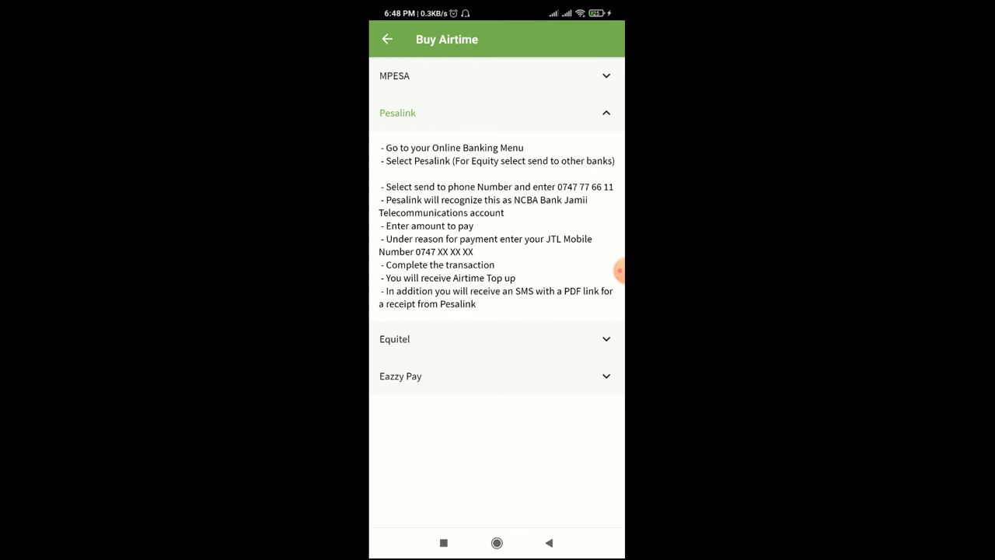
pyautogui.click(467, 339)
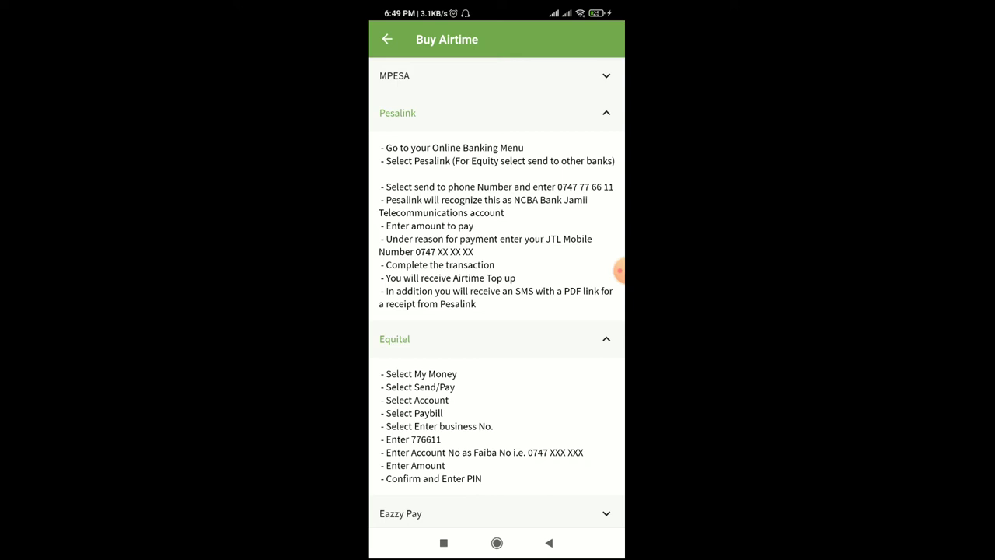
pyautogui.click(482, 339)
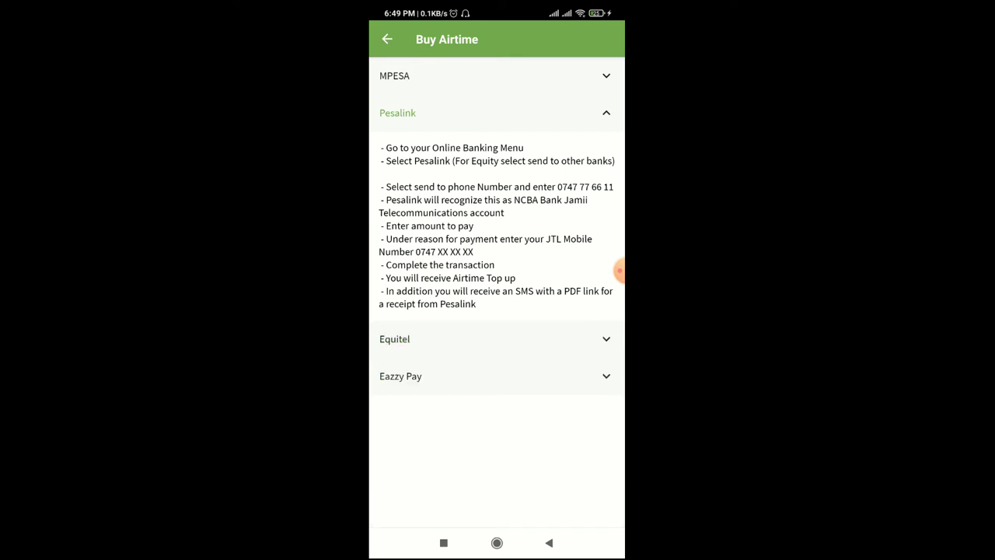
pyautogui.click(513, 376)
# - Review the Eazzy Pay payment steps, collapse the sections, and return to the home screen
pyautogui.click(497, 376)
pyautogui.click(544, 377)
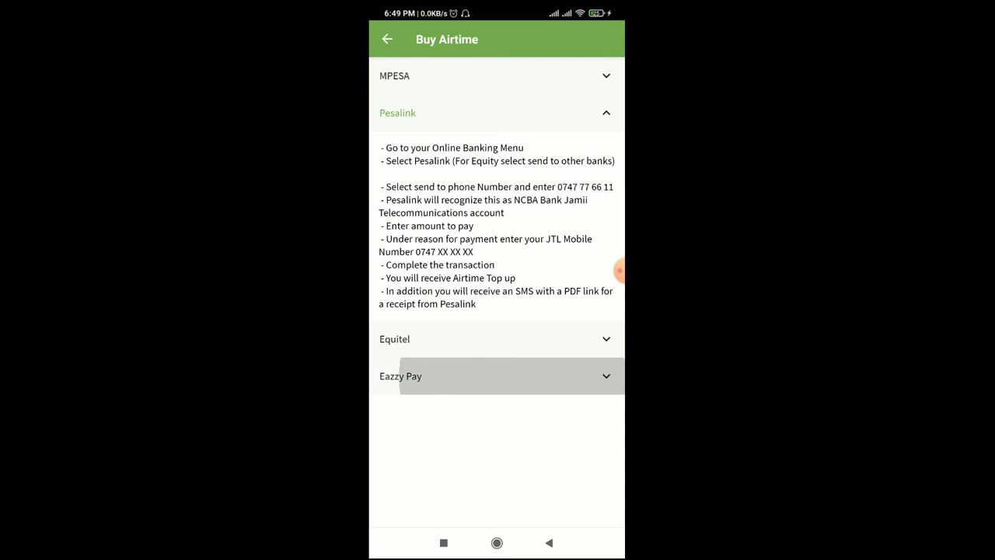
pyautogui.click(497, 376)
pyautogui.click(498, 113)
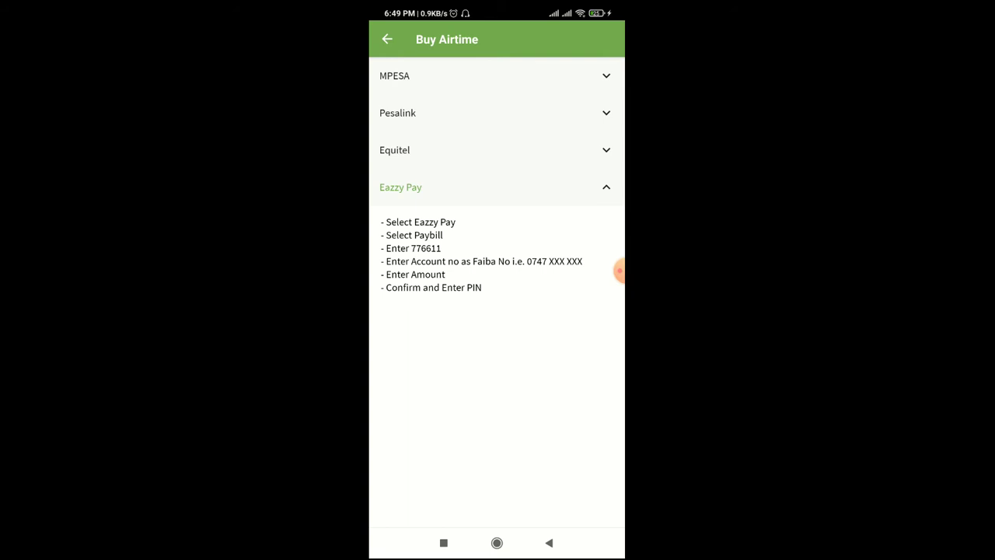
pyautogui.click(536, 187)
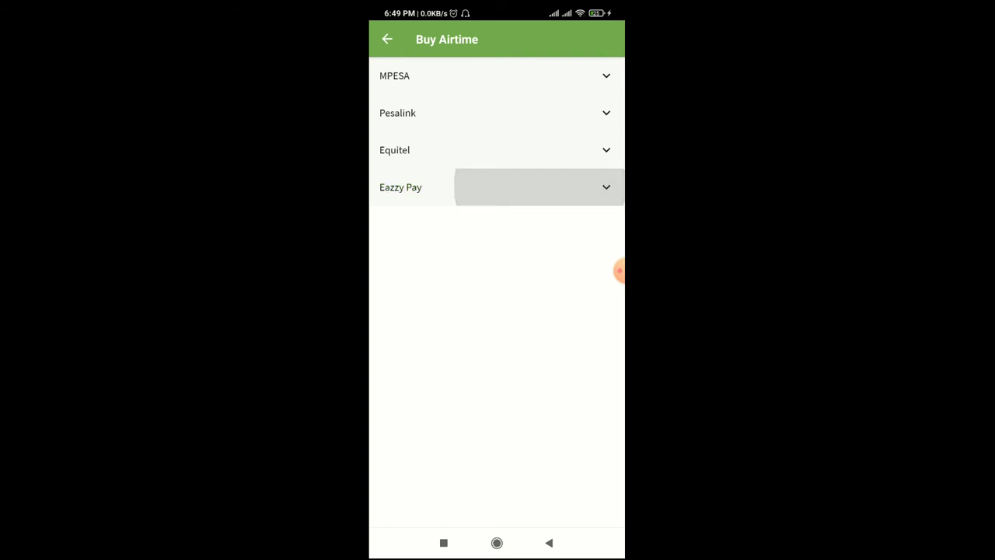
pyautogui.click(387, 39)
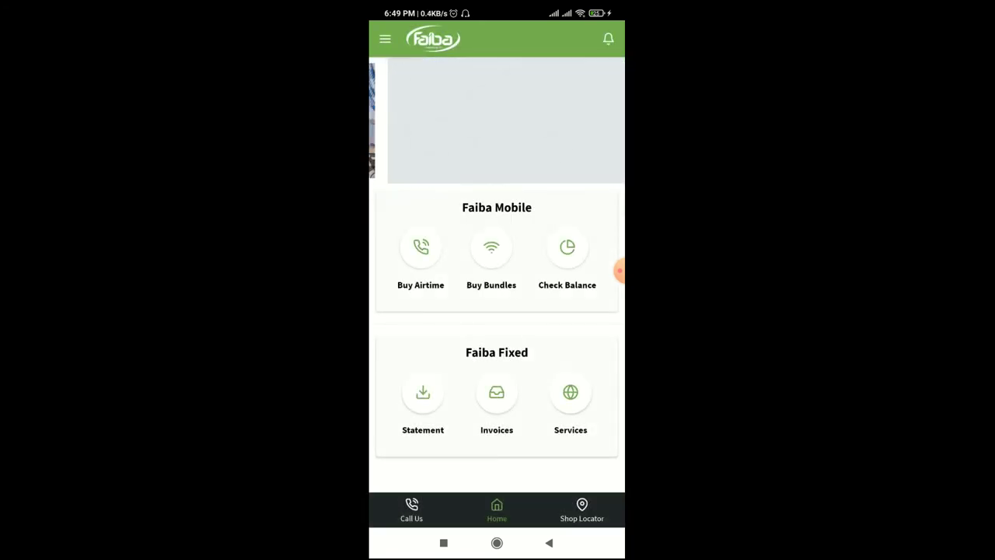
# - Browse the Buy Bundle list, cancel a Daily Data 1GB Ksh 50 purchase, and return home
pyautogui.click(492, 248)
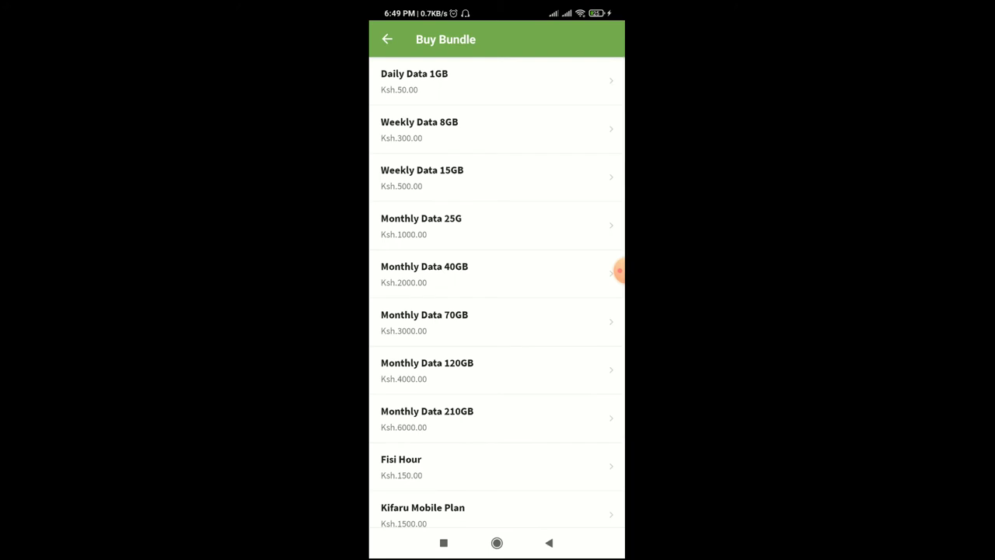
pyautogui.scroll(-3, 620, 270)
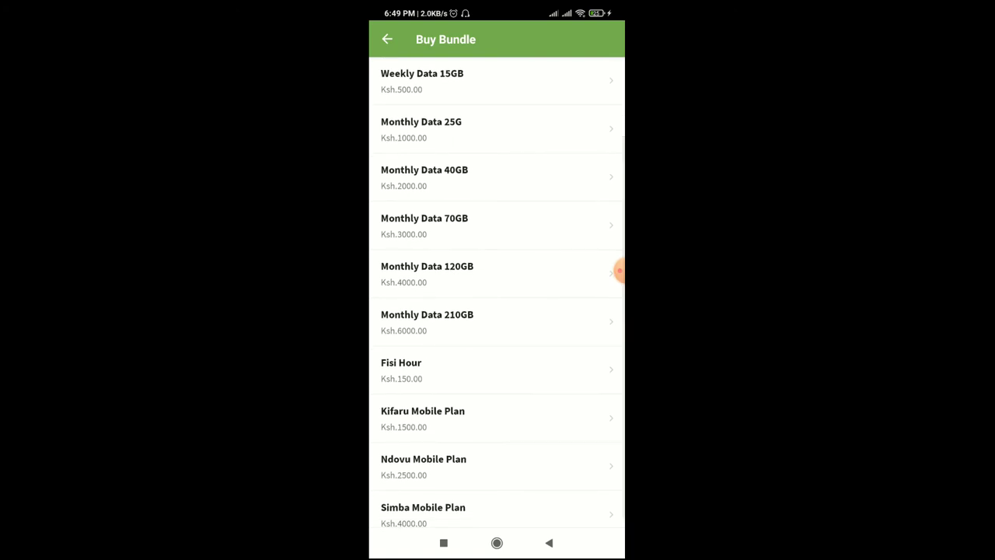
pyautogui.scroll(-1, 619, 270)
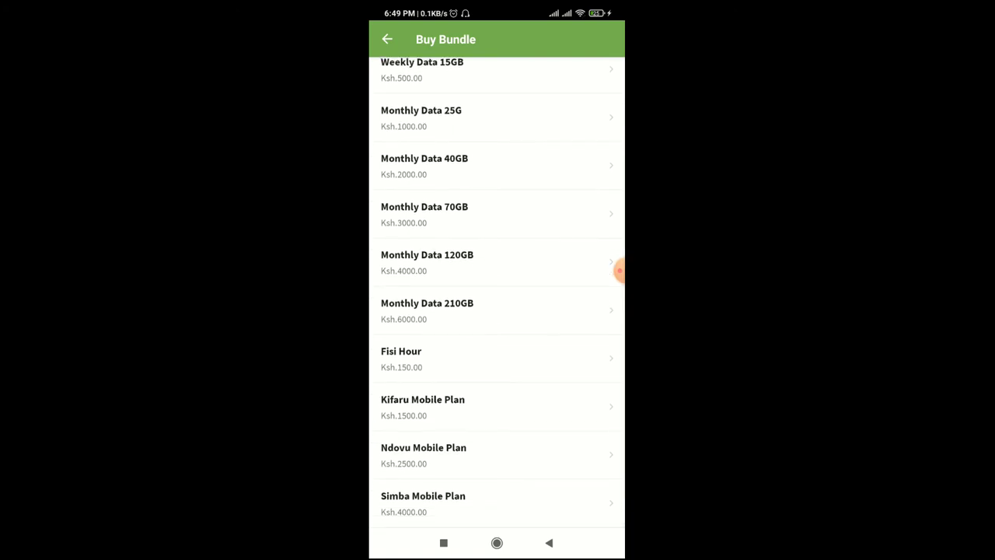
pyautogui.scroll(3, 619, 270)
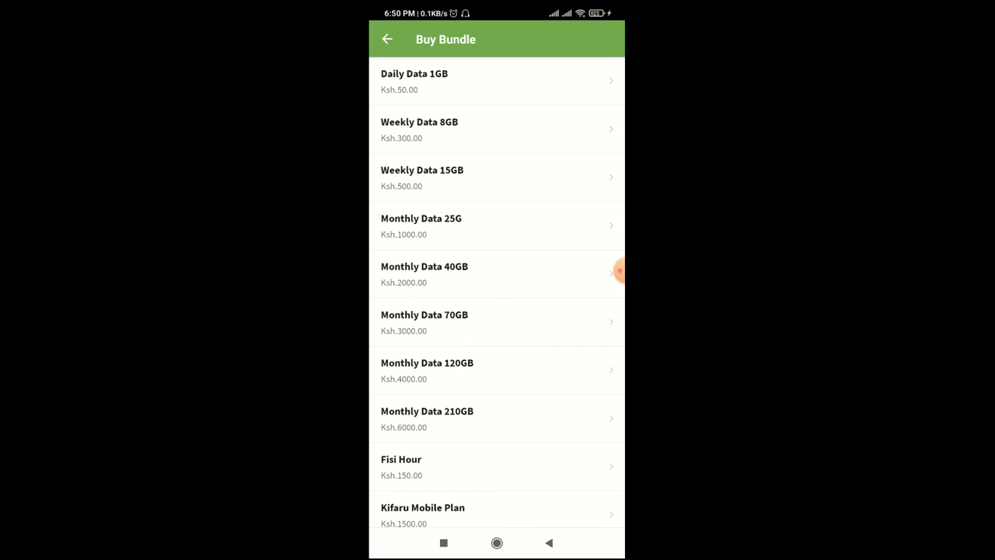
pyautogui.click(467, 81)
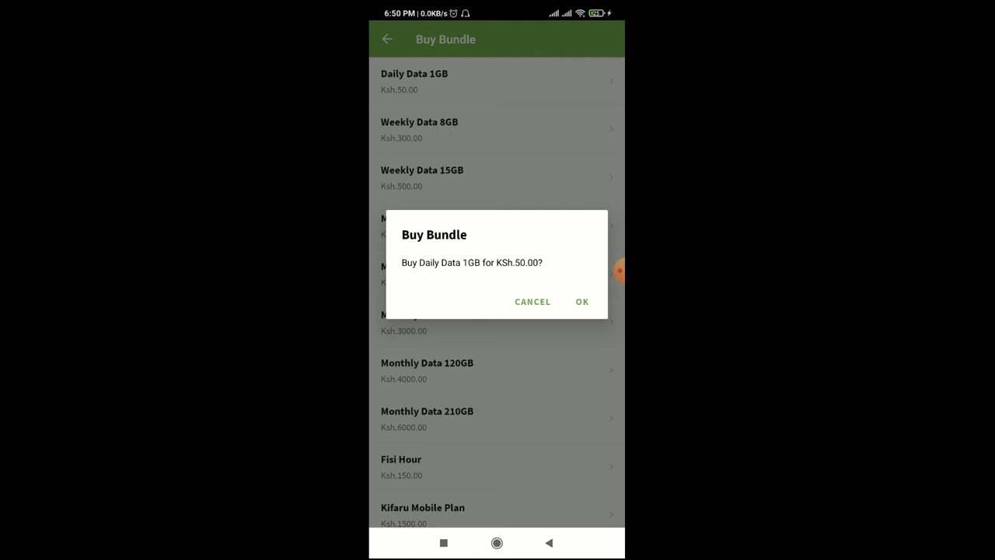
pyautogui.click(533, 302)
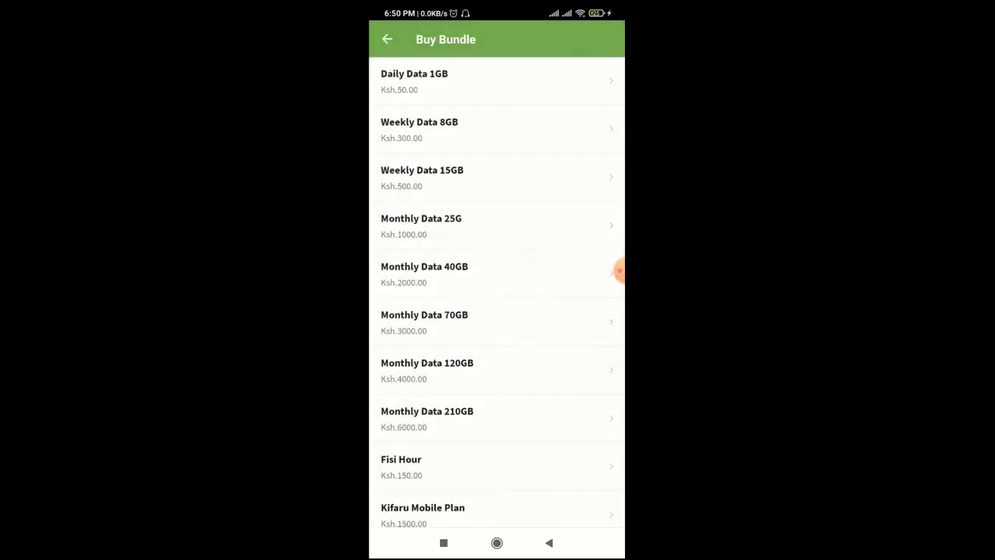
pyautogui.click(387, 39)
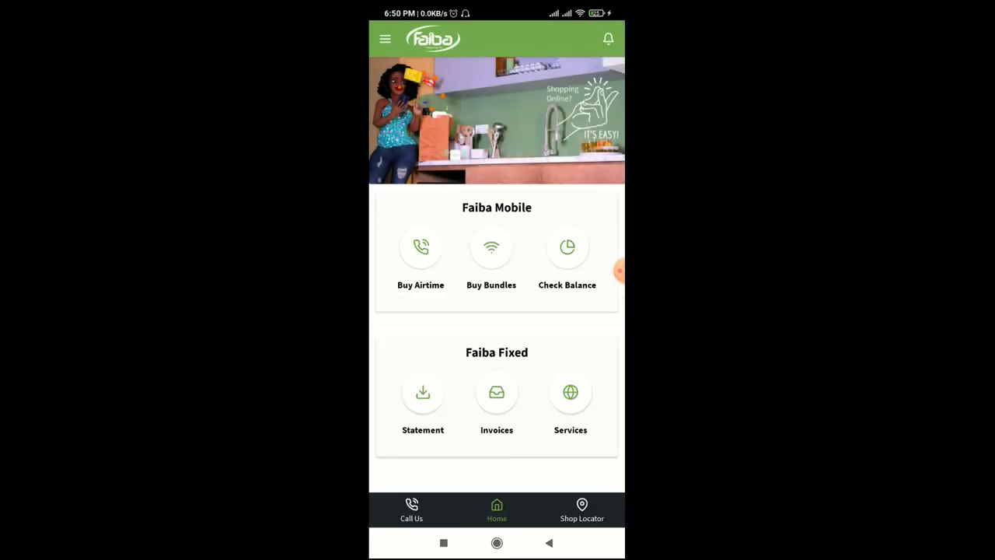
pyautogui.click(566, 256)
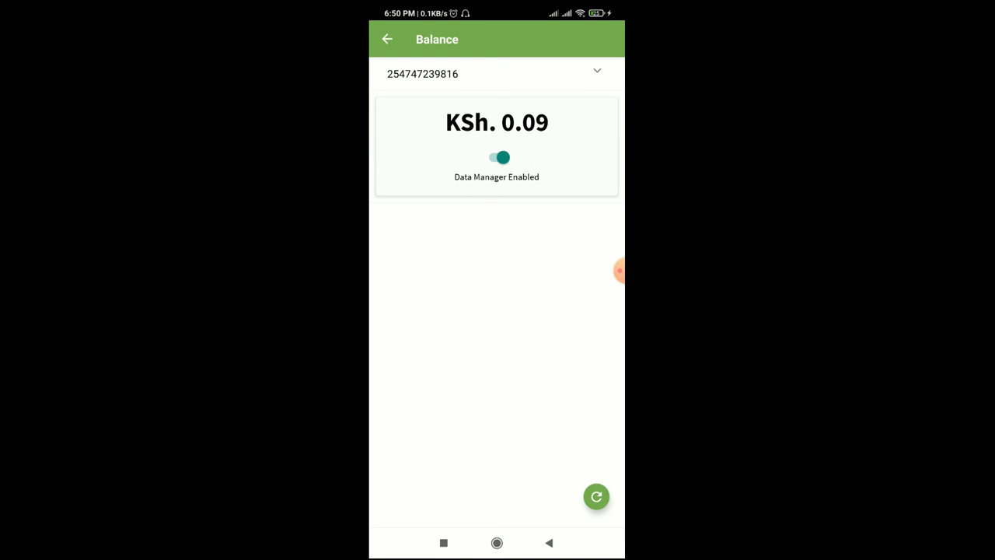
pyautogui.click(388, 39)
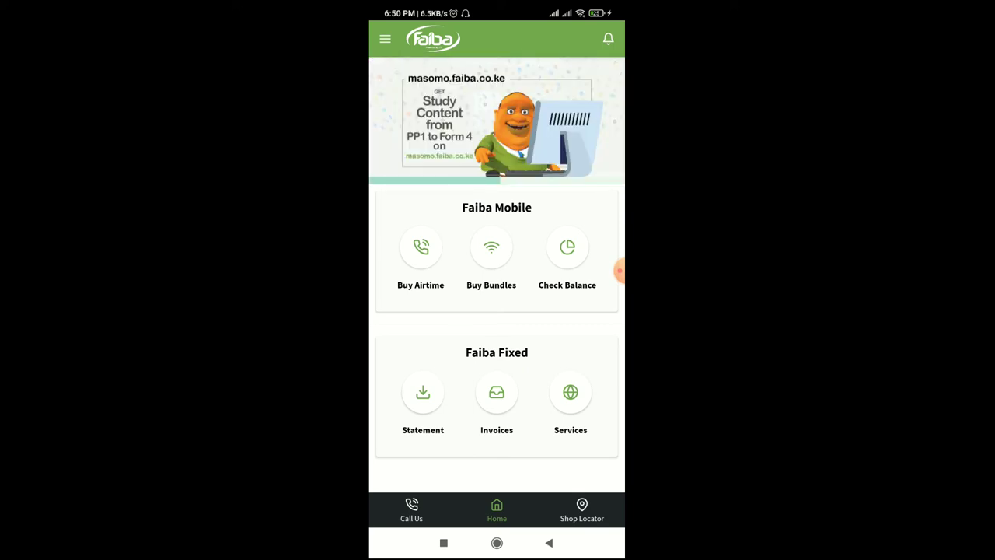
pyautogui.click(411, 511)
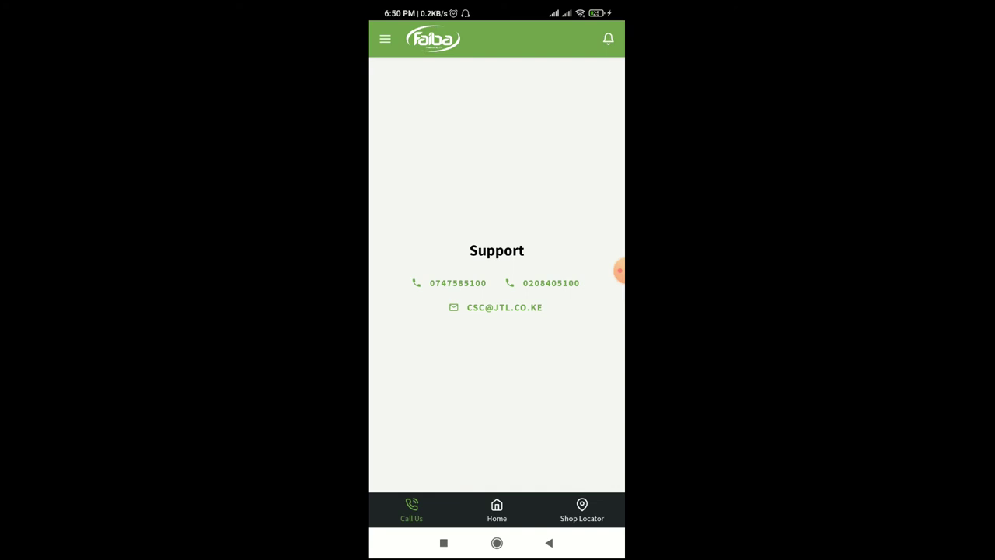
# - Open Shop Locator and scroll the SHOPS list down through the Tuscom and Fonexpress branches
pyautogui.click(581, 511)
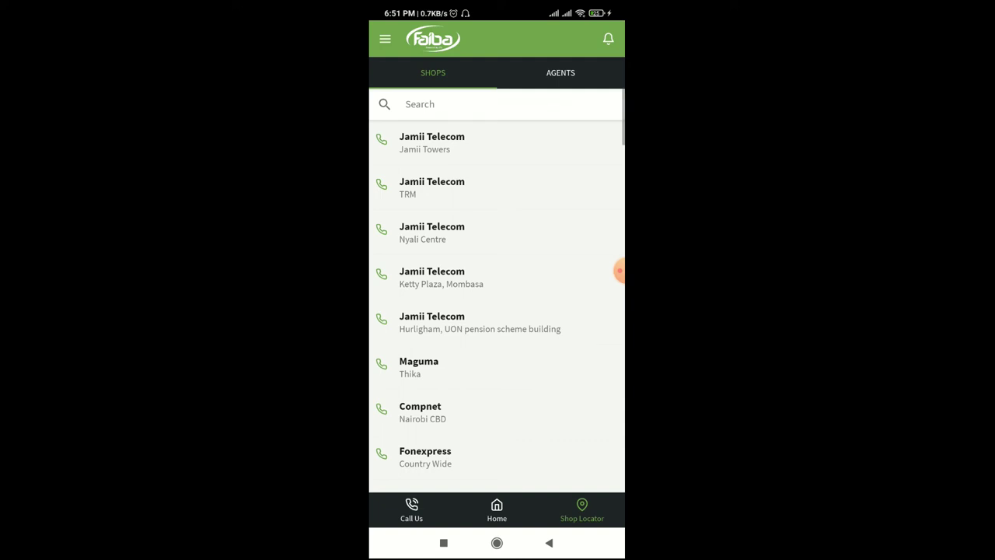
pyautogui.scroll(-2, 497, 303)
pyautogui.scroll(-1, 497, 303)
pyautogui.scroll(-1, 497, 303)
pyautogui.scroll(-2, 497, 292)
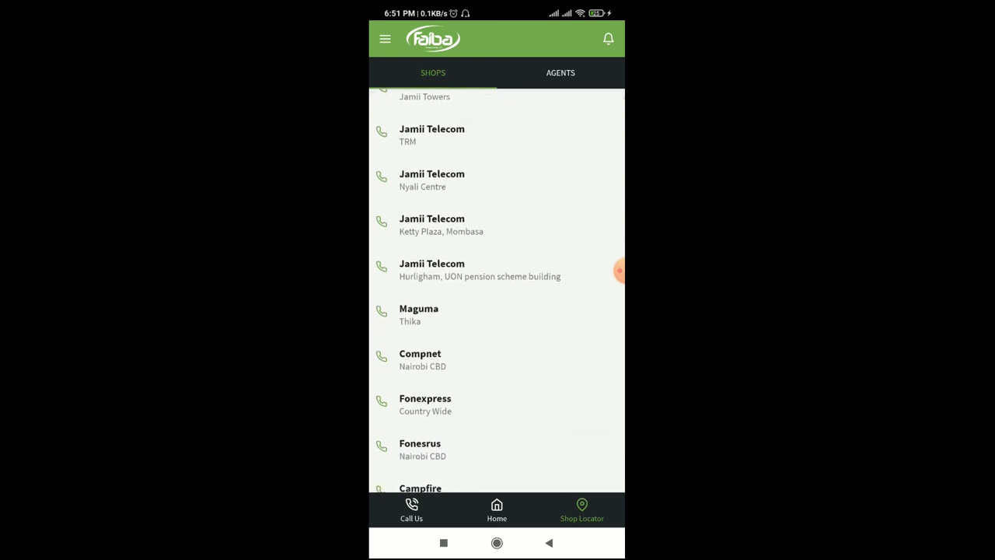
pyautogui.scroll(-1, 497, 291)
pyautogui.scroll(-1, 496, 291)
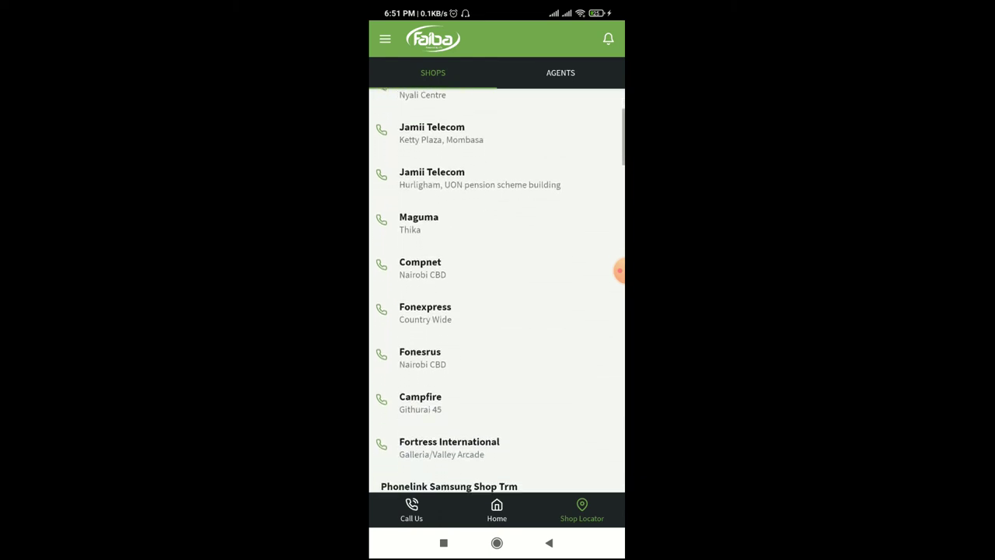
pyautogui.scroll(-2, 497, 292)
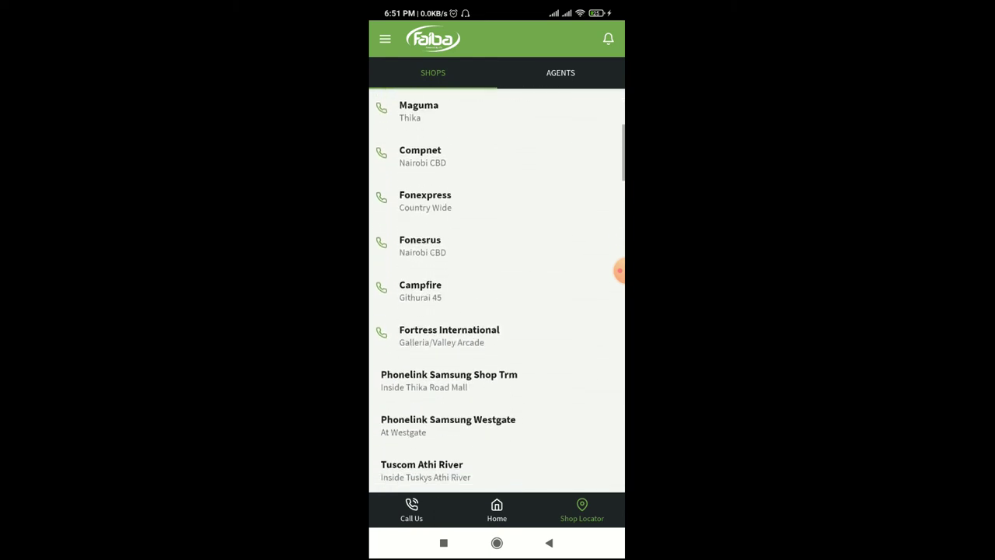
pyautogui.scroll(-1, 497, 291)
pyautogui.scroll(-1, 497, 292)
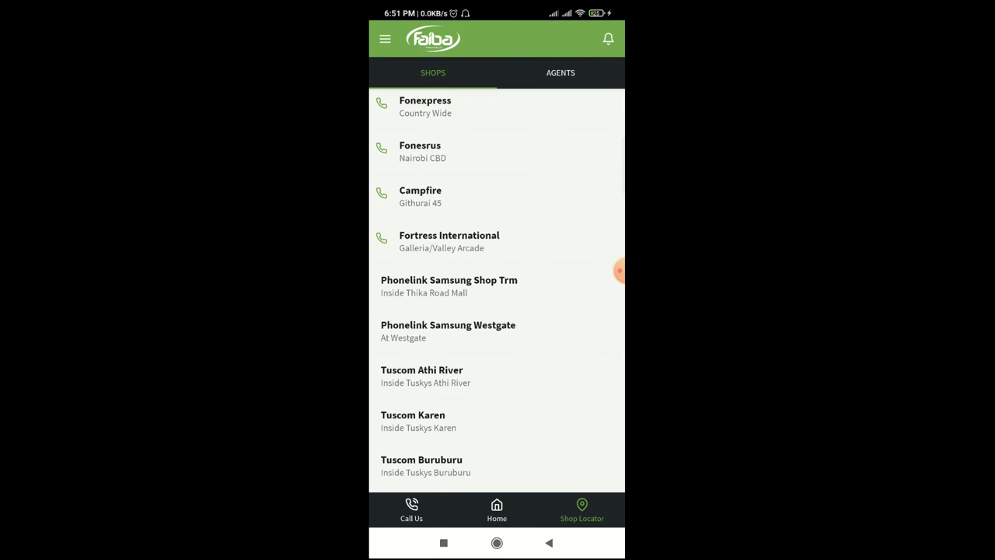
pyautogui.scroll(-1, 497, 291)
pyautogui.scroll(-1, 497, 291)
pyautogui.scroll(-2, 497, 292)
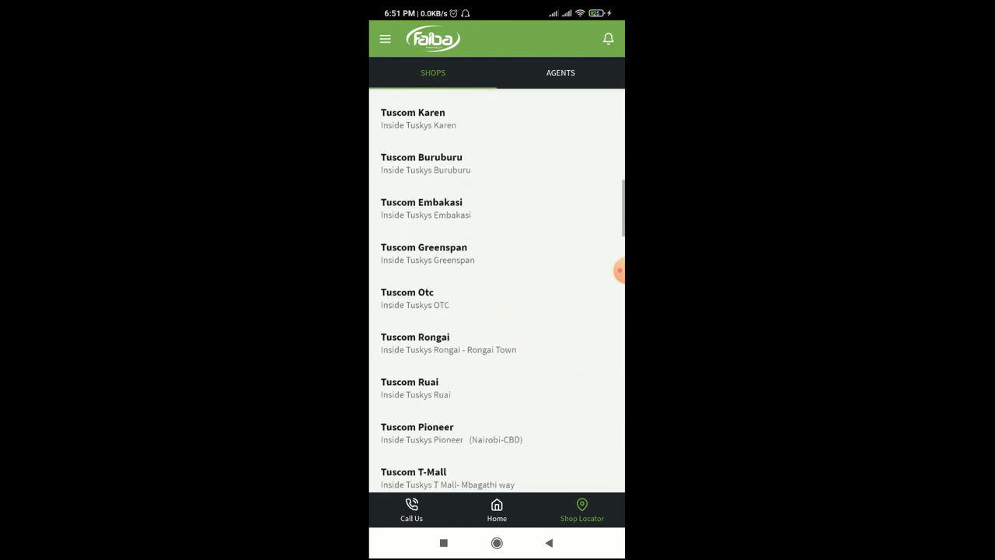
pyautogui.scroll(-1, 497, 292)
pyautogui.scroll(-2, 497, 291)
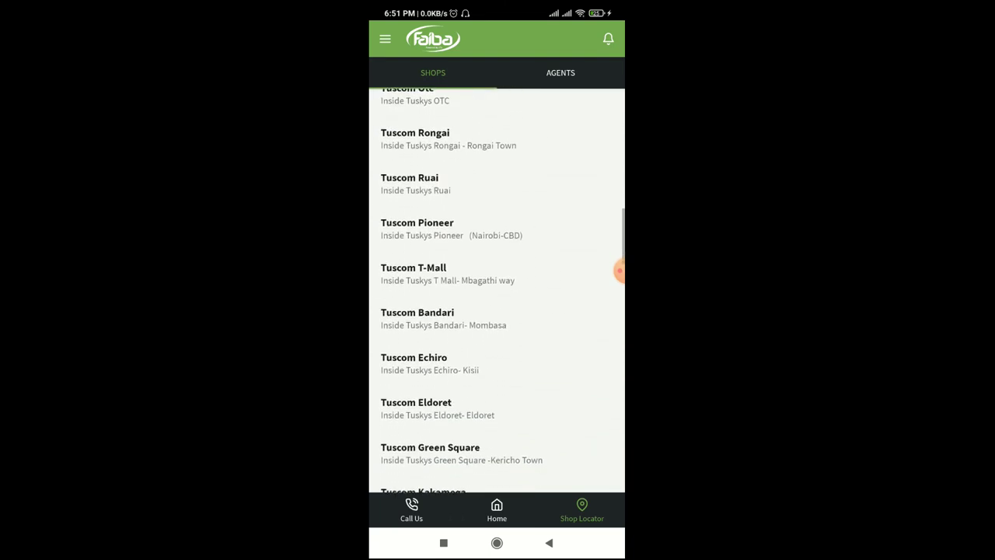
pyautogui.scroll(-2, 497, 291)
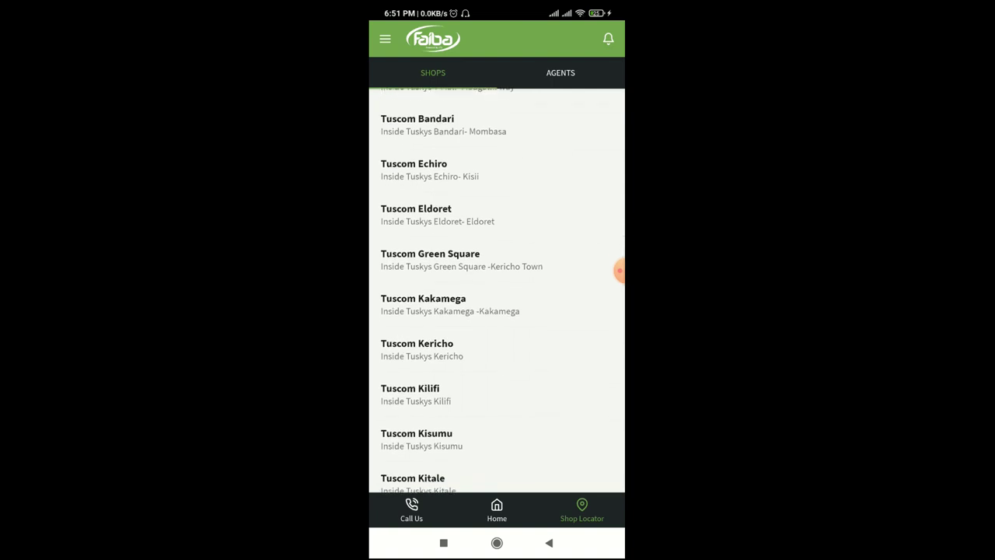
pyautogui.scroll(-1, 497, 292)
pyautogui.scroll(-2, 497, 292)
pyautogui.scroll(-1, 496, 292)
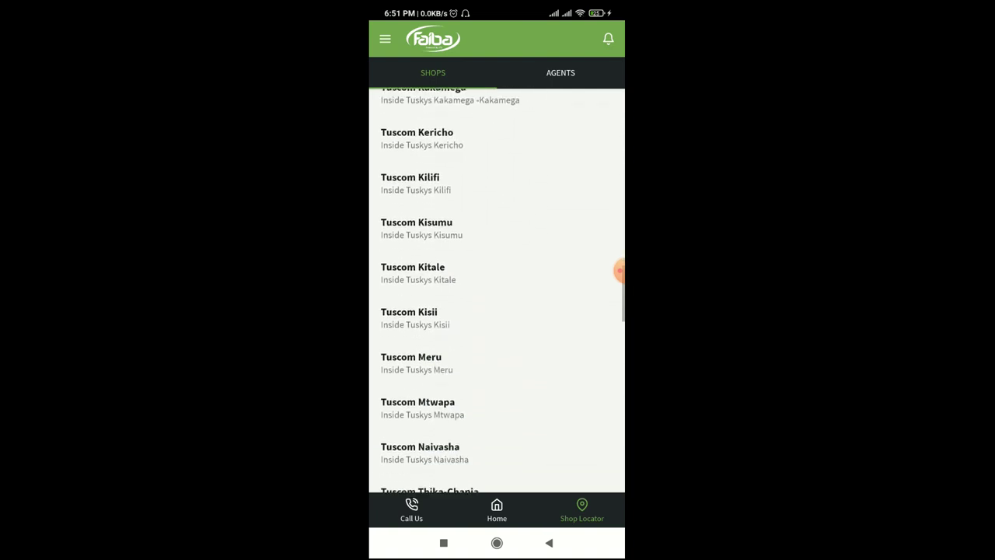
pyautogui.scroll(-1, 497, 292)
pyautogui.scroll(-1, 497, 291)
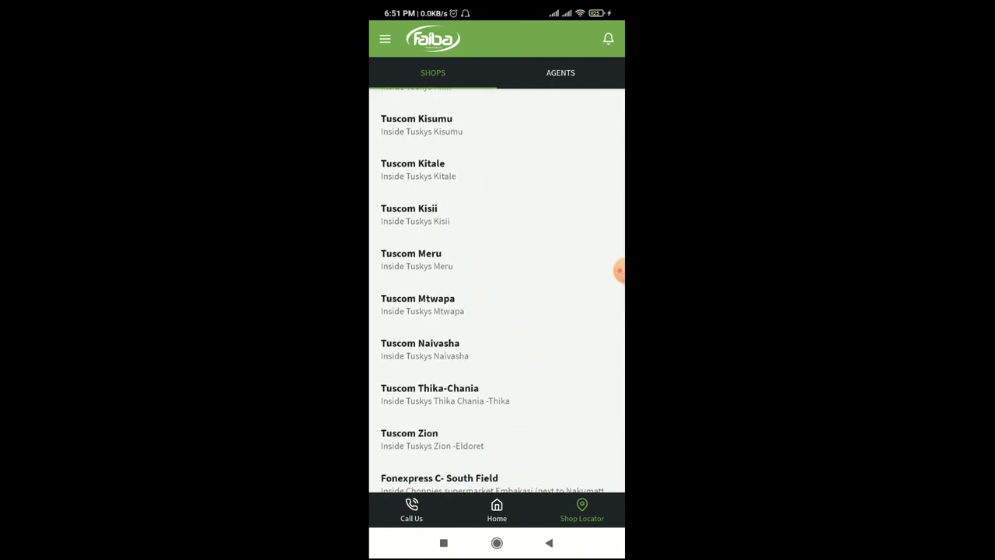
pyautogui.scroll(-1, 497, 292)
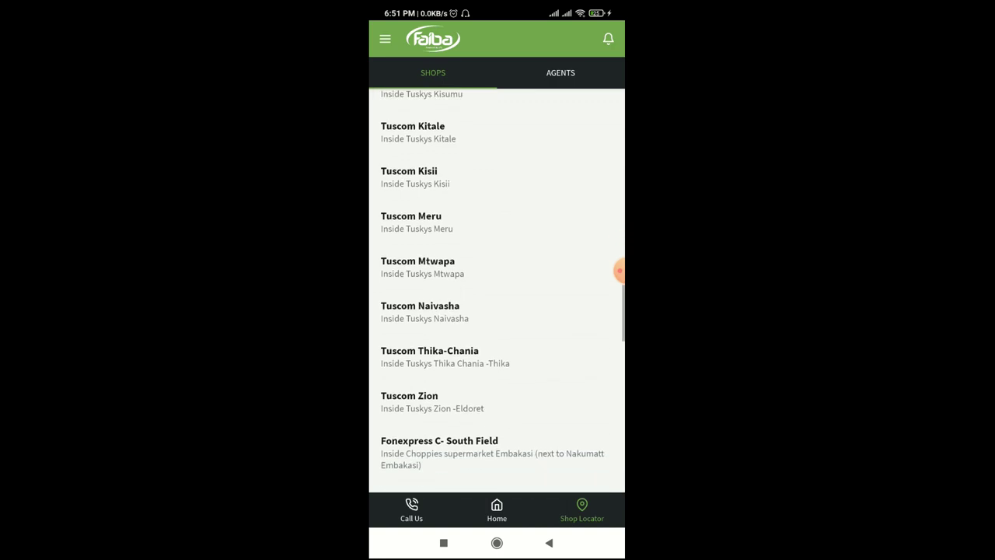
pyautogui.scroll(-2, 497, 292)
pyautogui.scroll(-2, 497, 291)
pyautogui.scroll(-2, 497, 292)
pyautogui.scroll(-3, 497, 291)
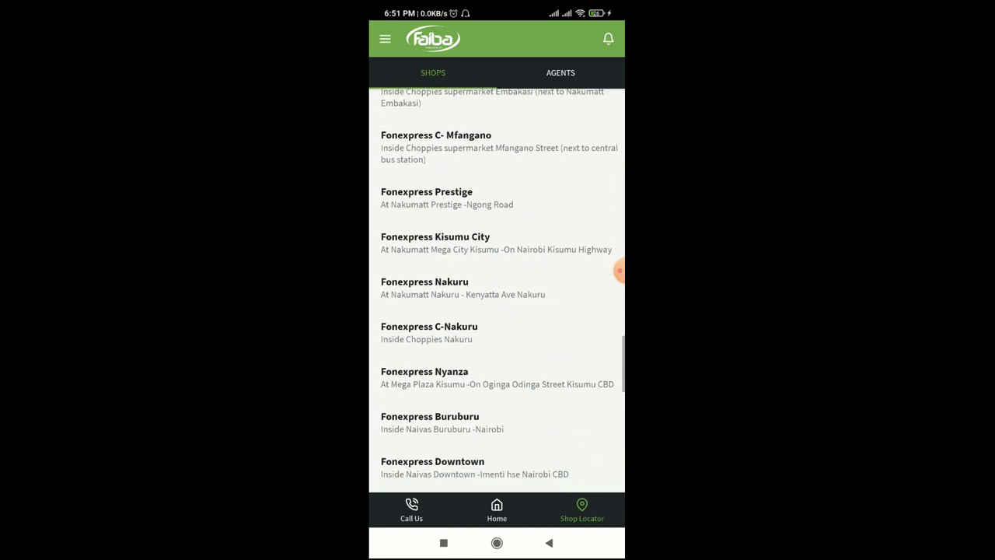
pyautogui.scroll(-2, 497, 292)
pyautogui.scroll(-2, 497, 291)
# - Switch to the AGENTS list, back to SHOPS, then bring up the main menu
pyautogui.click(561, 72)
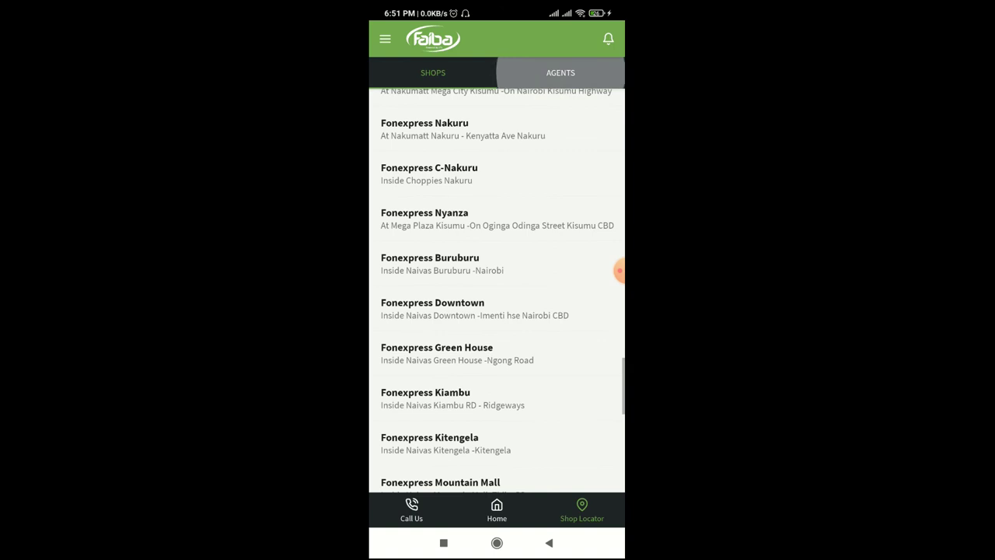
pyautogui.click(433, 72)
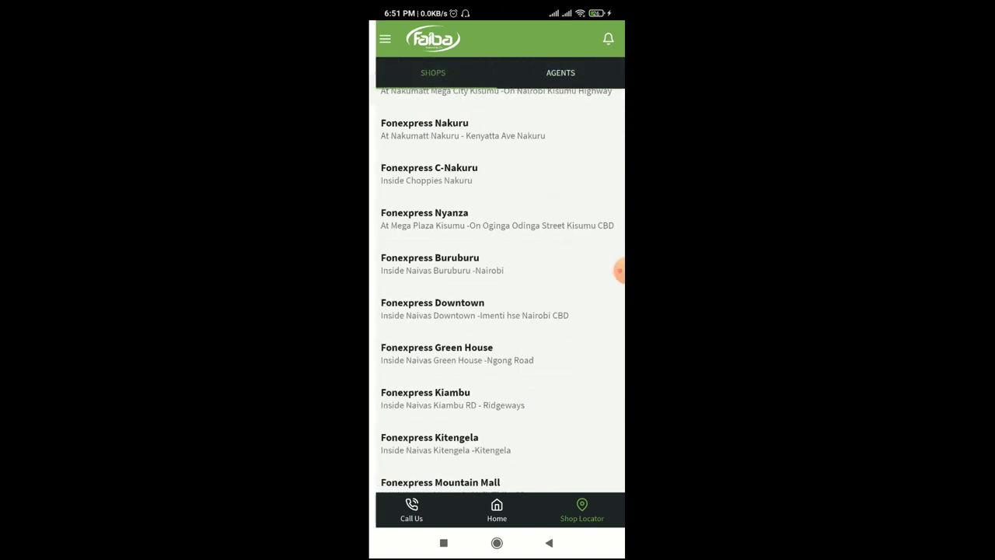
pyautogui.click(384, 39)
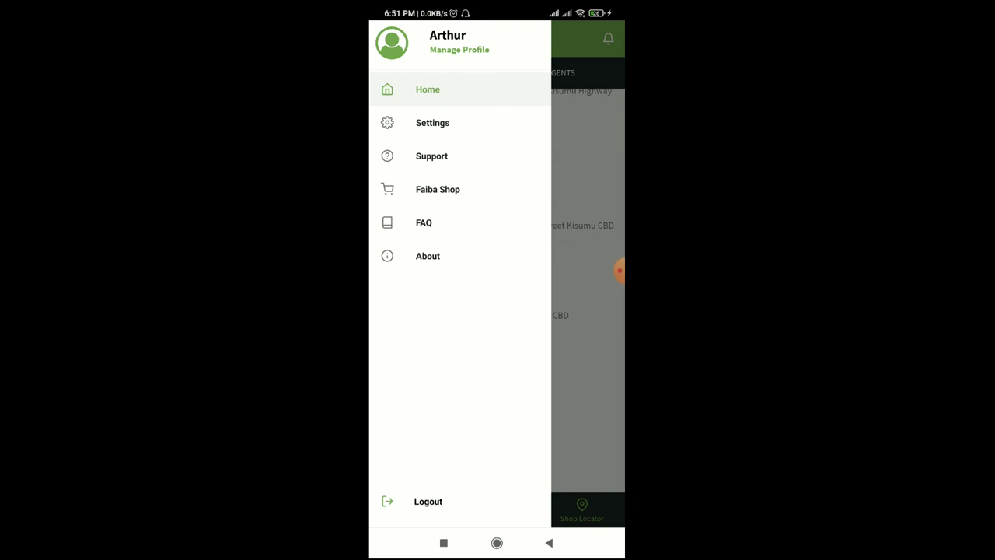
pyautogui.click(588, 311)
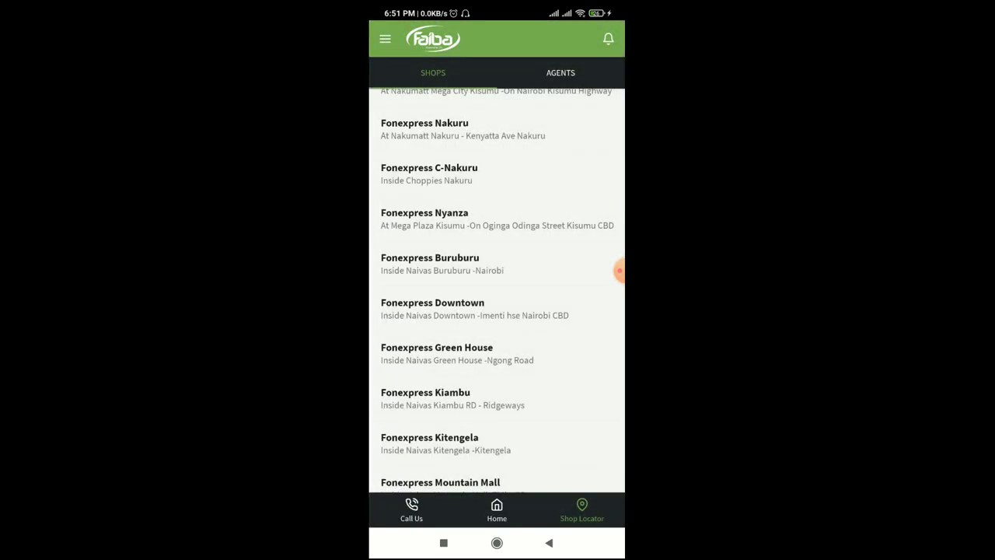
pyautogui.scroll(-10, 498, 288)
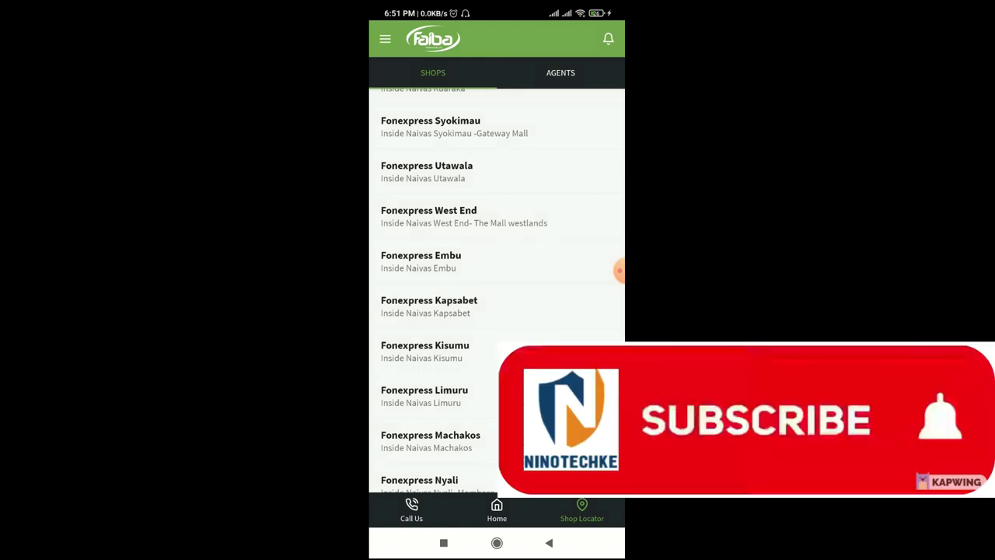
pyautogui.scroll(-10, 498, 288)
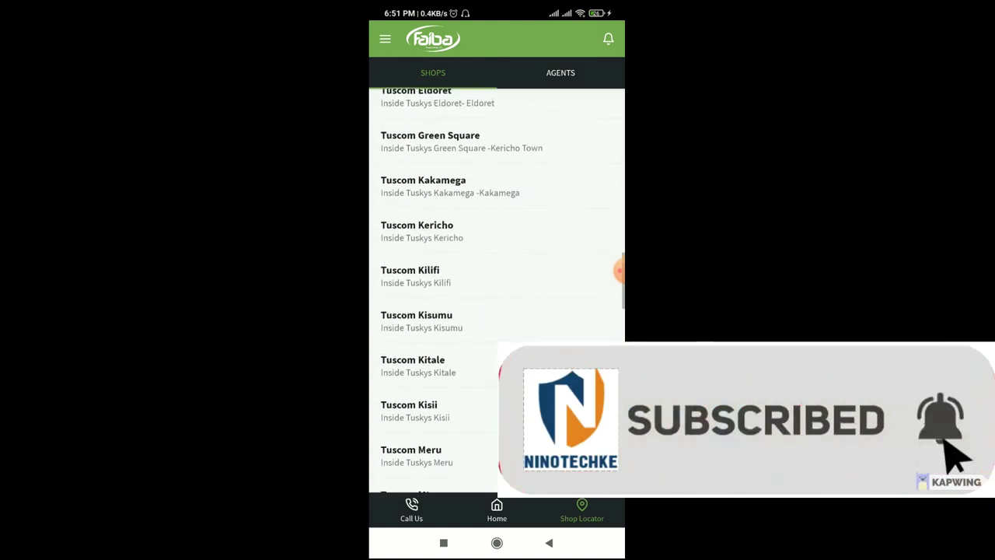
pyautogui.scroll(3, 497, 288)
pyautogui.scroll(10, 498, 288)
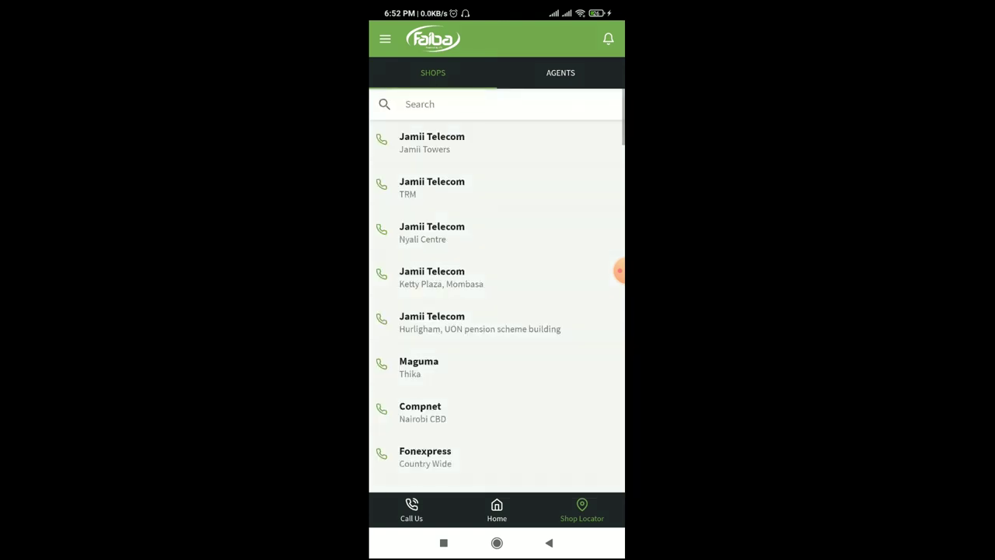
pyautogui.moveTo(545, 311)
pyautogui.mouseDown()
pyautogui.moveTo(404, 311)
pyautogui.moveTo(544, 311)
pyautogui.mouseUp()
pyautogui.click(385, 39)
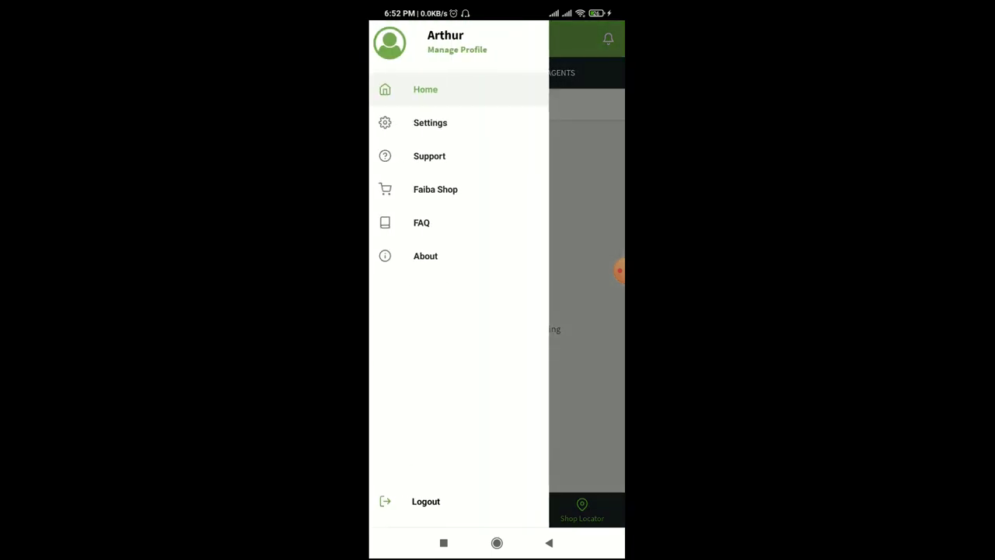
pyautogui.moveTo(497, 7); pyautogui.dragTo(497, 350)
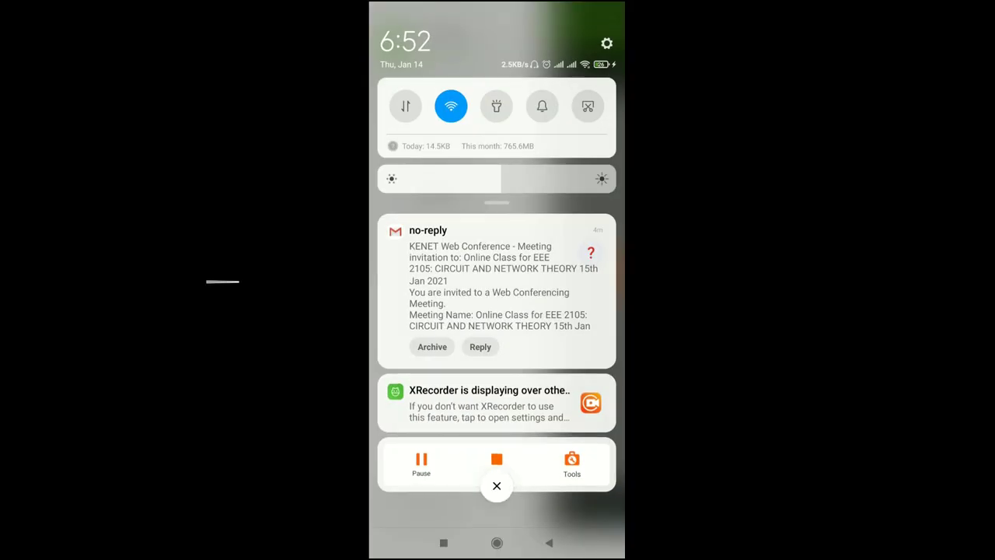
pyautogui.moveTo(497, 467); pyautogui.dragTo(496, 117)
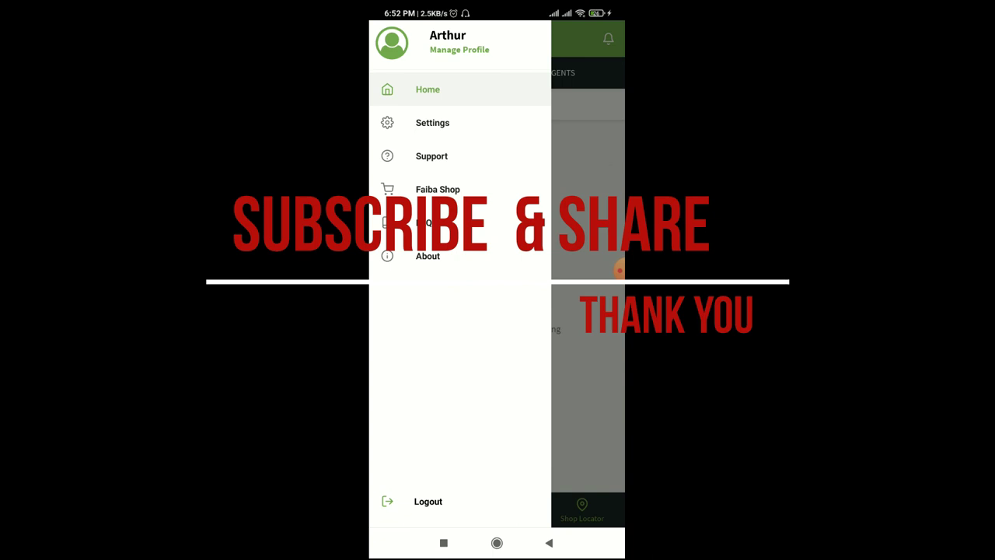
pyautogui.click(591, 311)
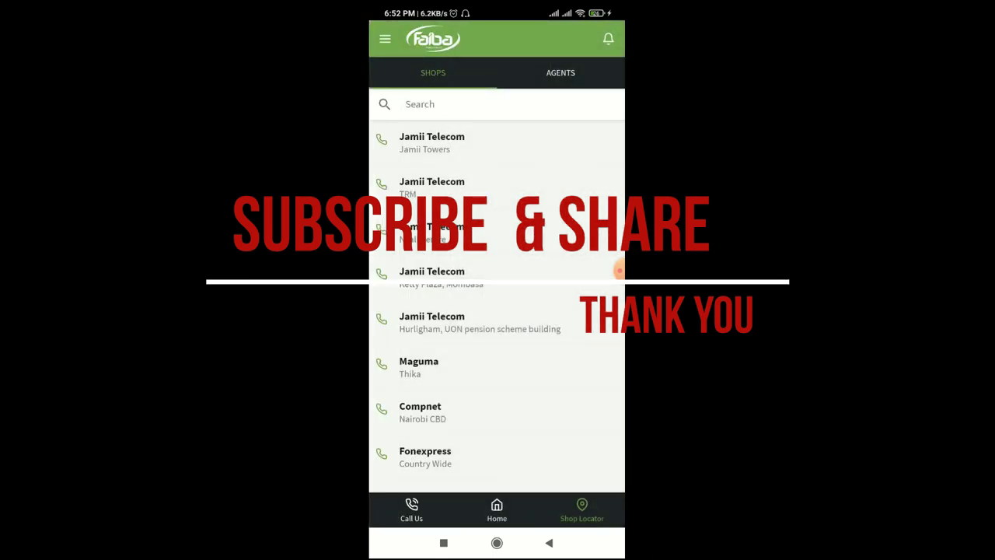